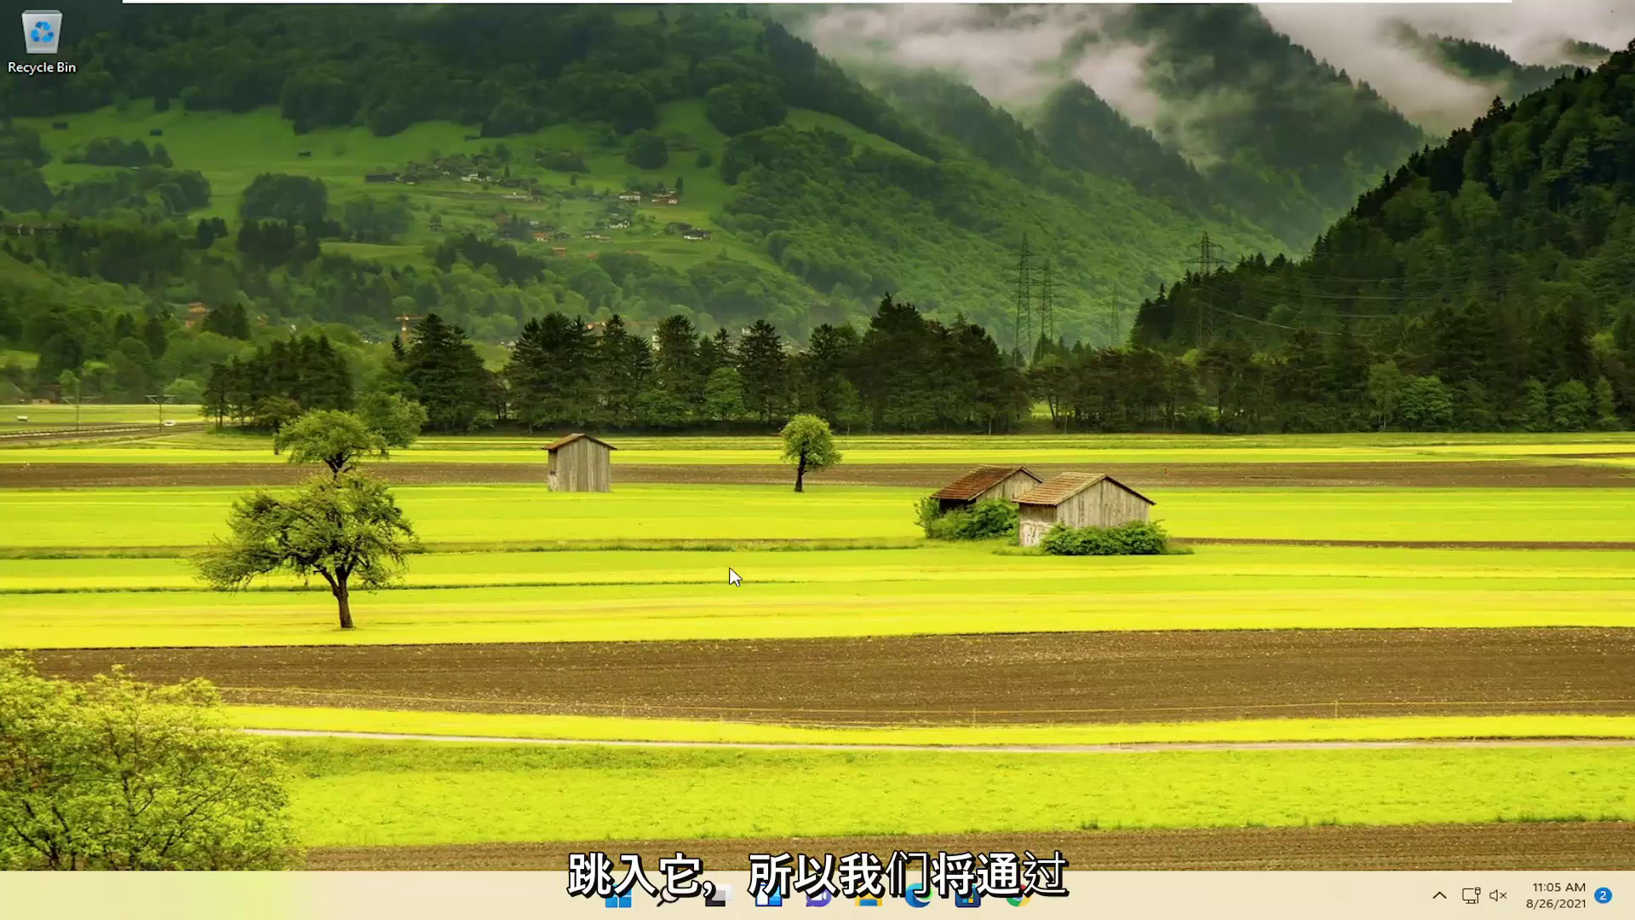
- Search Google for 'duplicate cleaner free' in a new, maximized Chrome window
click(1024, 909)
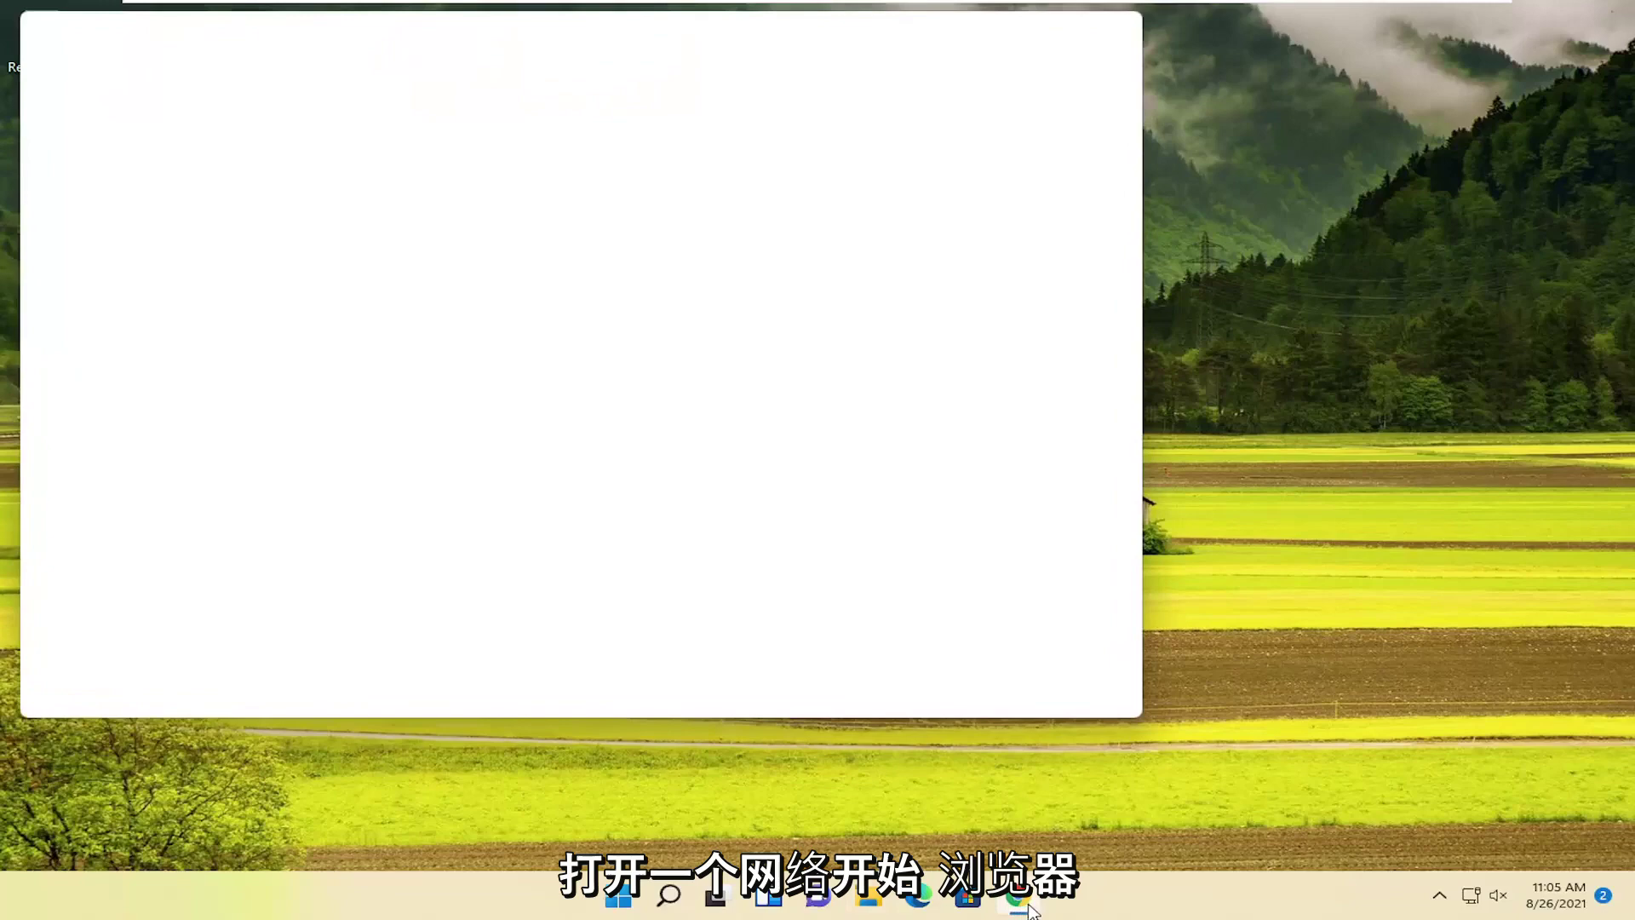
double_click(355, 33)
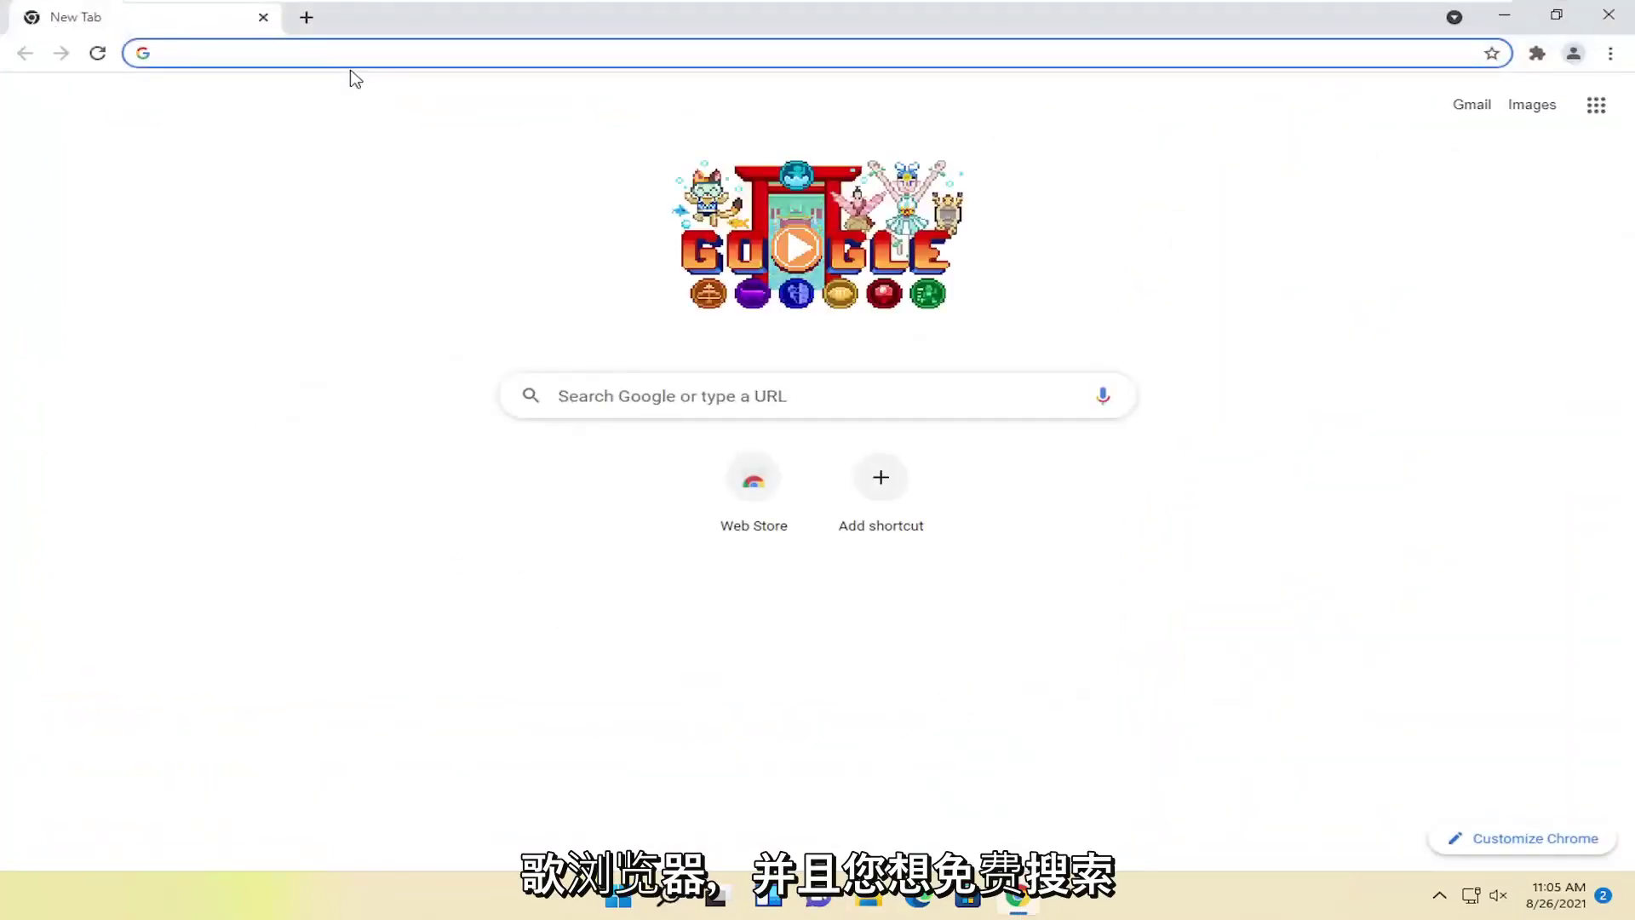
text(duplic)
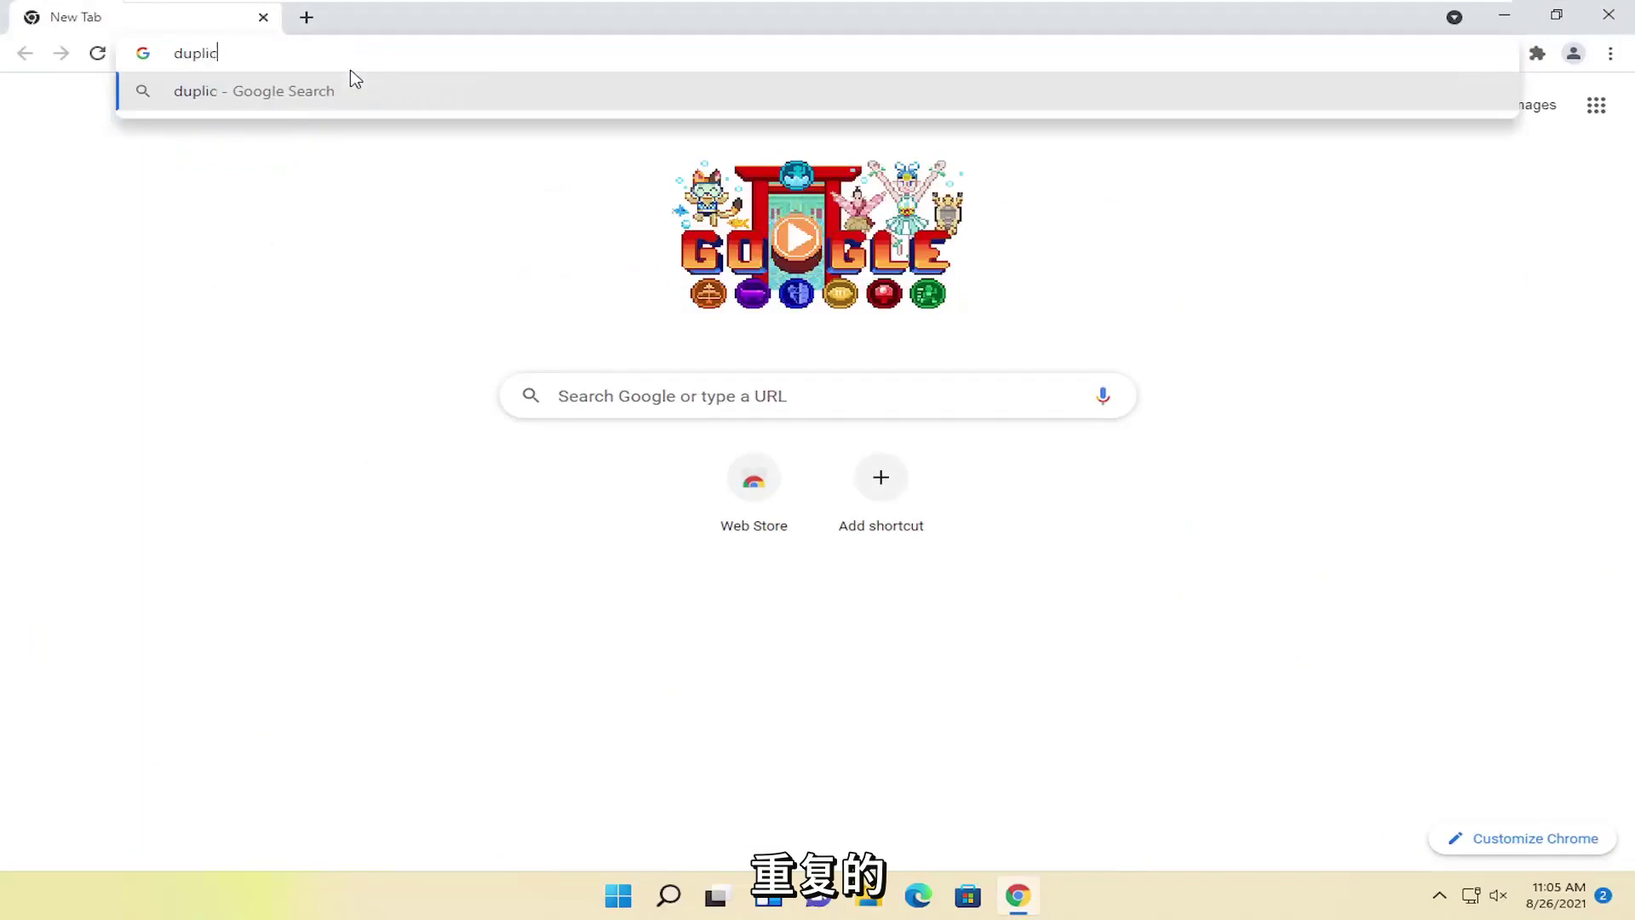
text(ate cleaner )
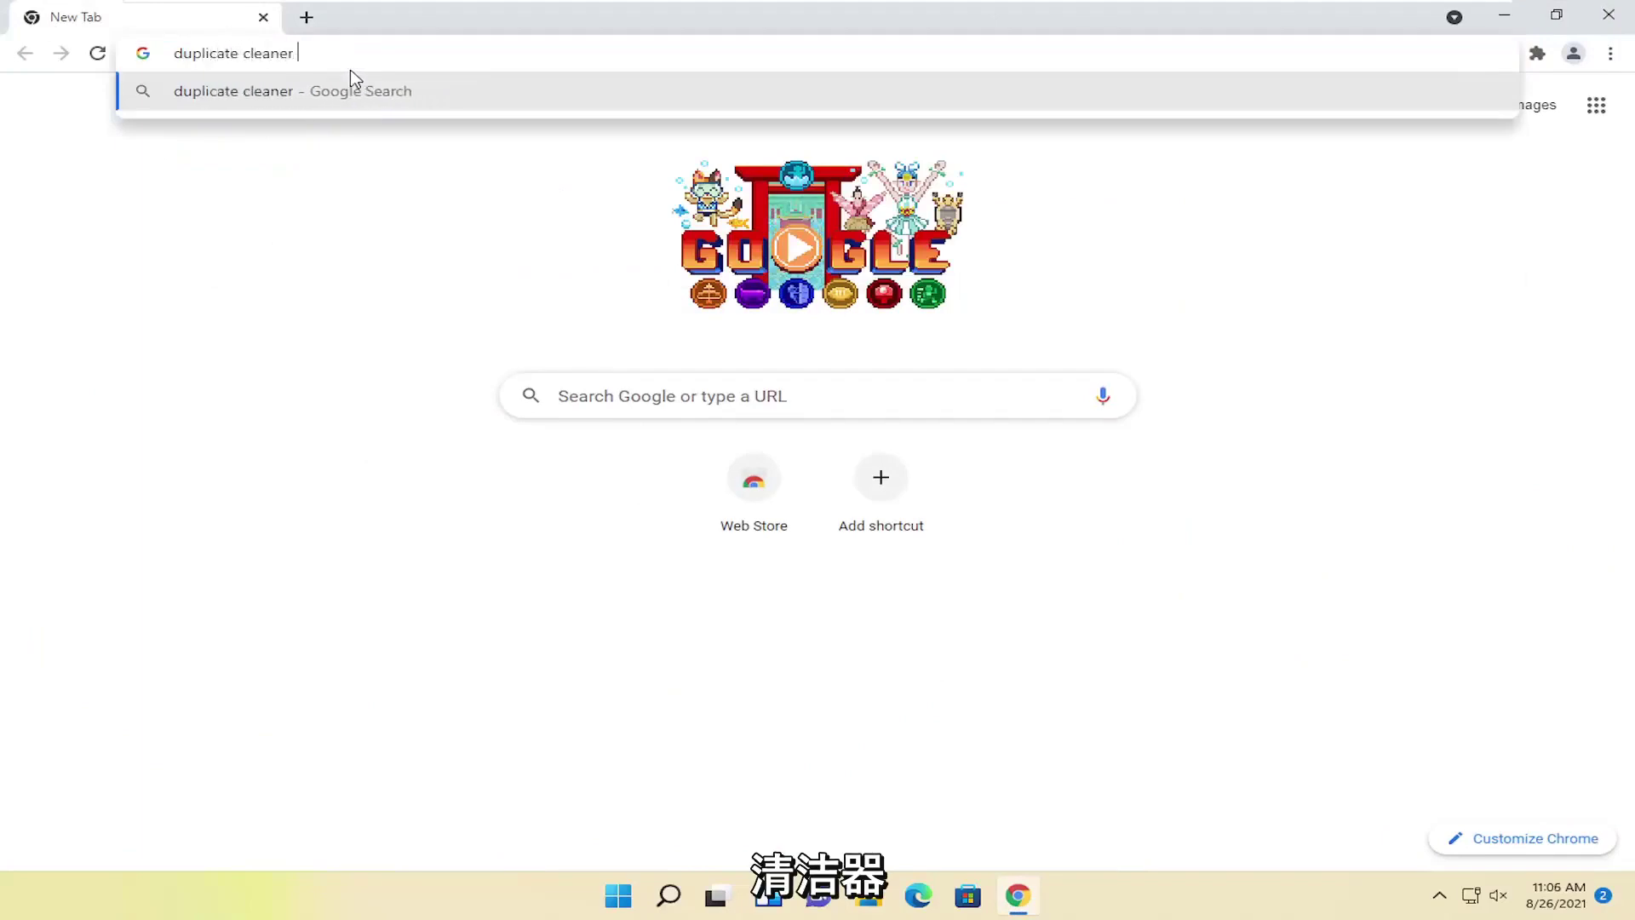
text(free)
key(Return)
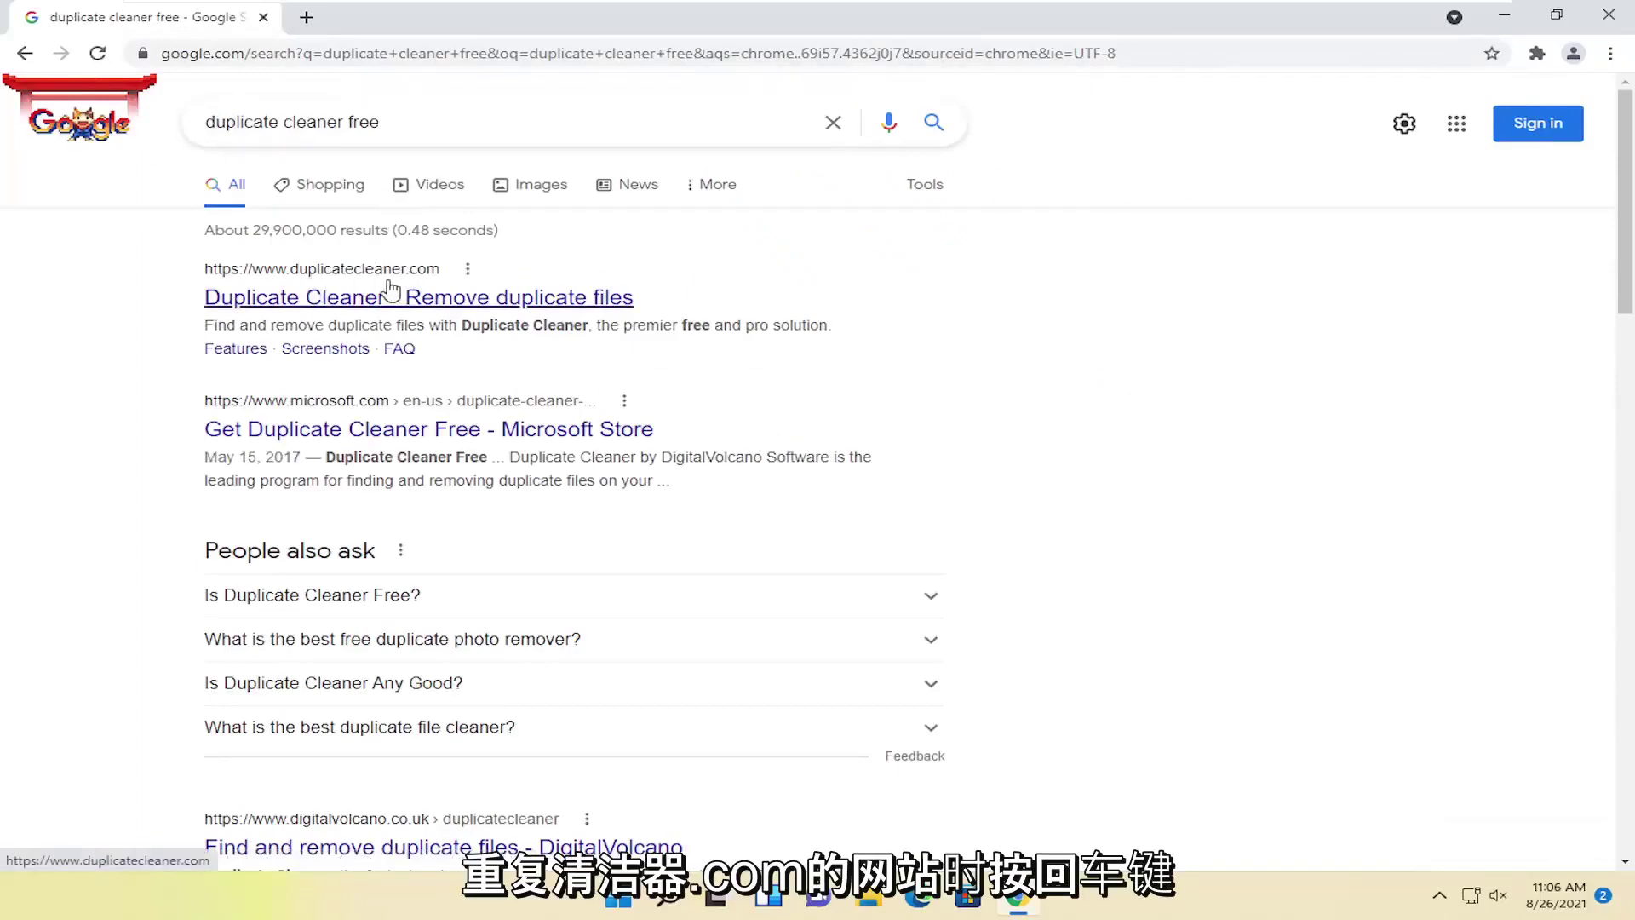
- Open the duplicatecleaner.com result and download the Duplicate Cleaner installer for Windows
click(337, 314)
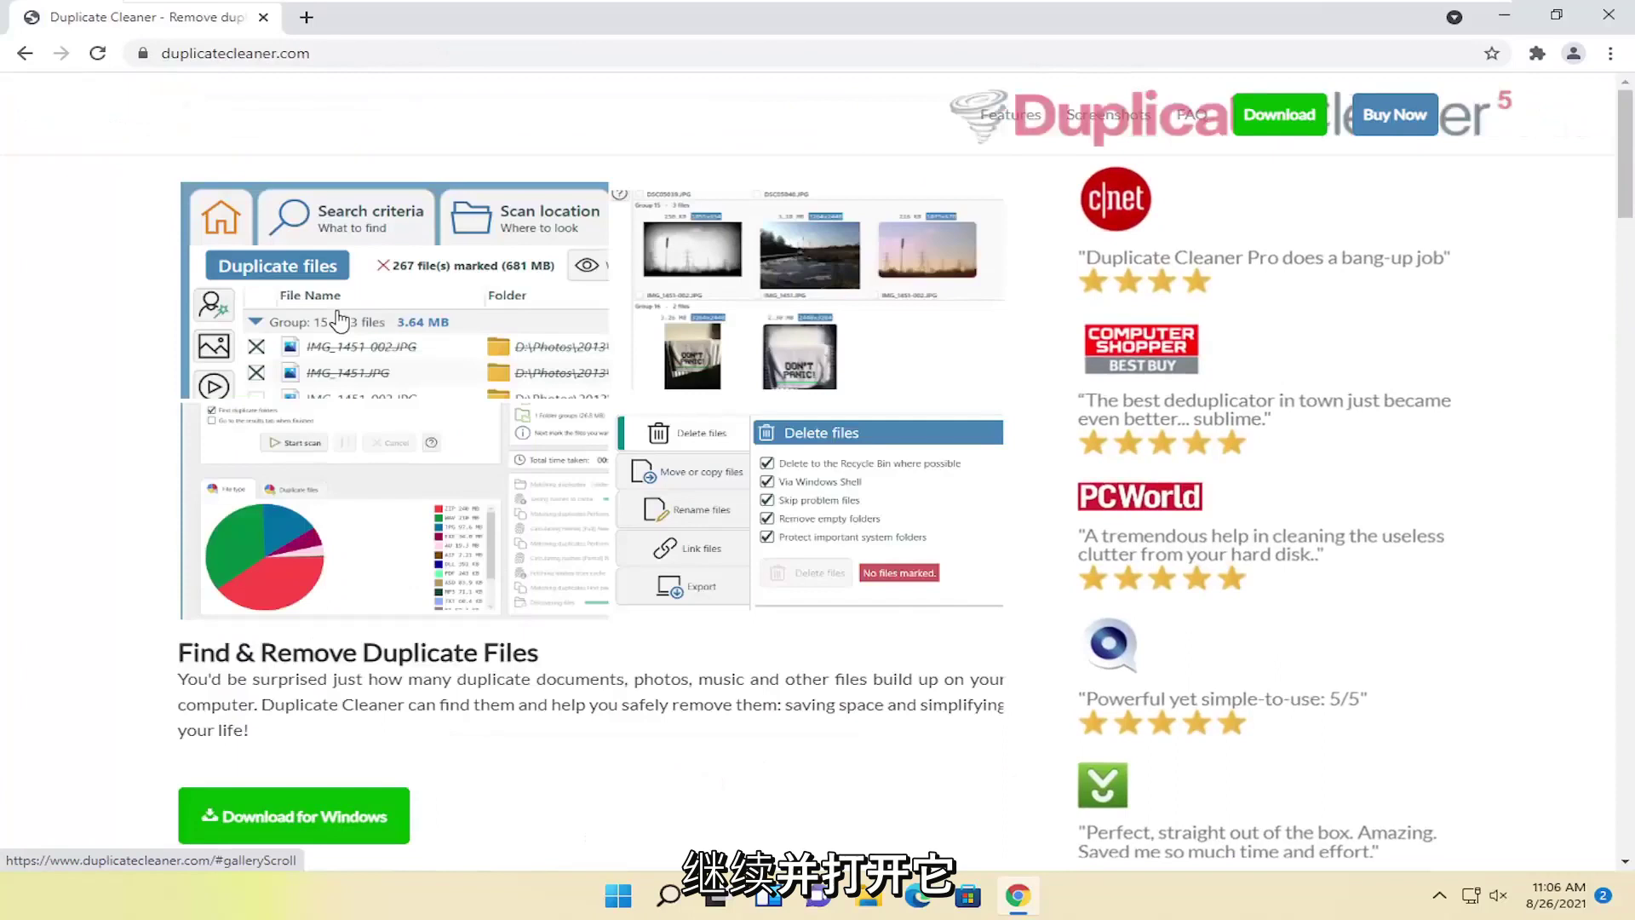
scroll(394, 361, down, 1)
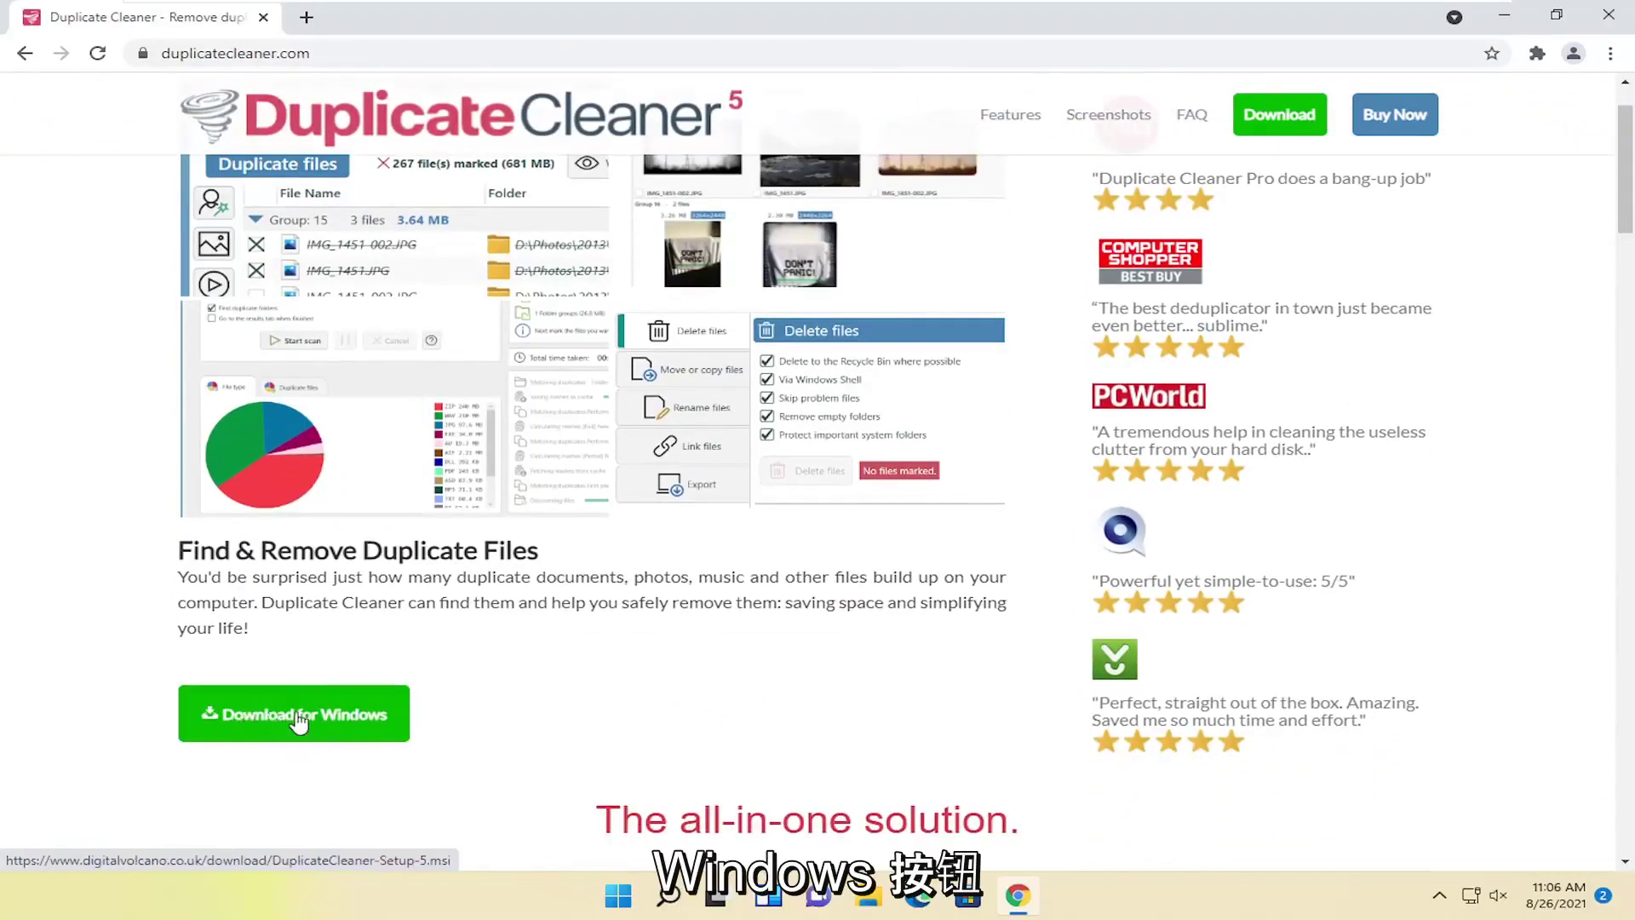
click(295, 721)
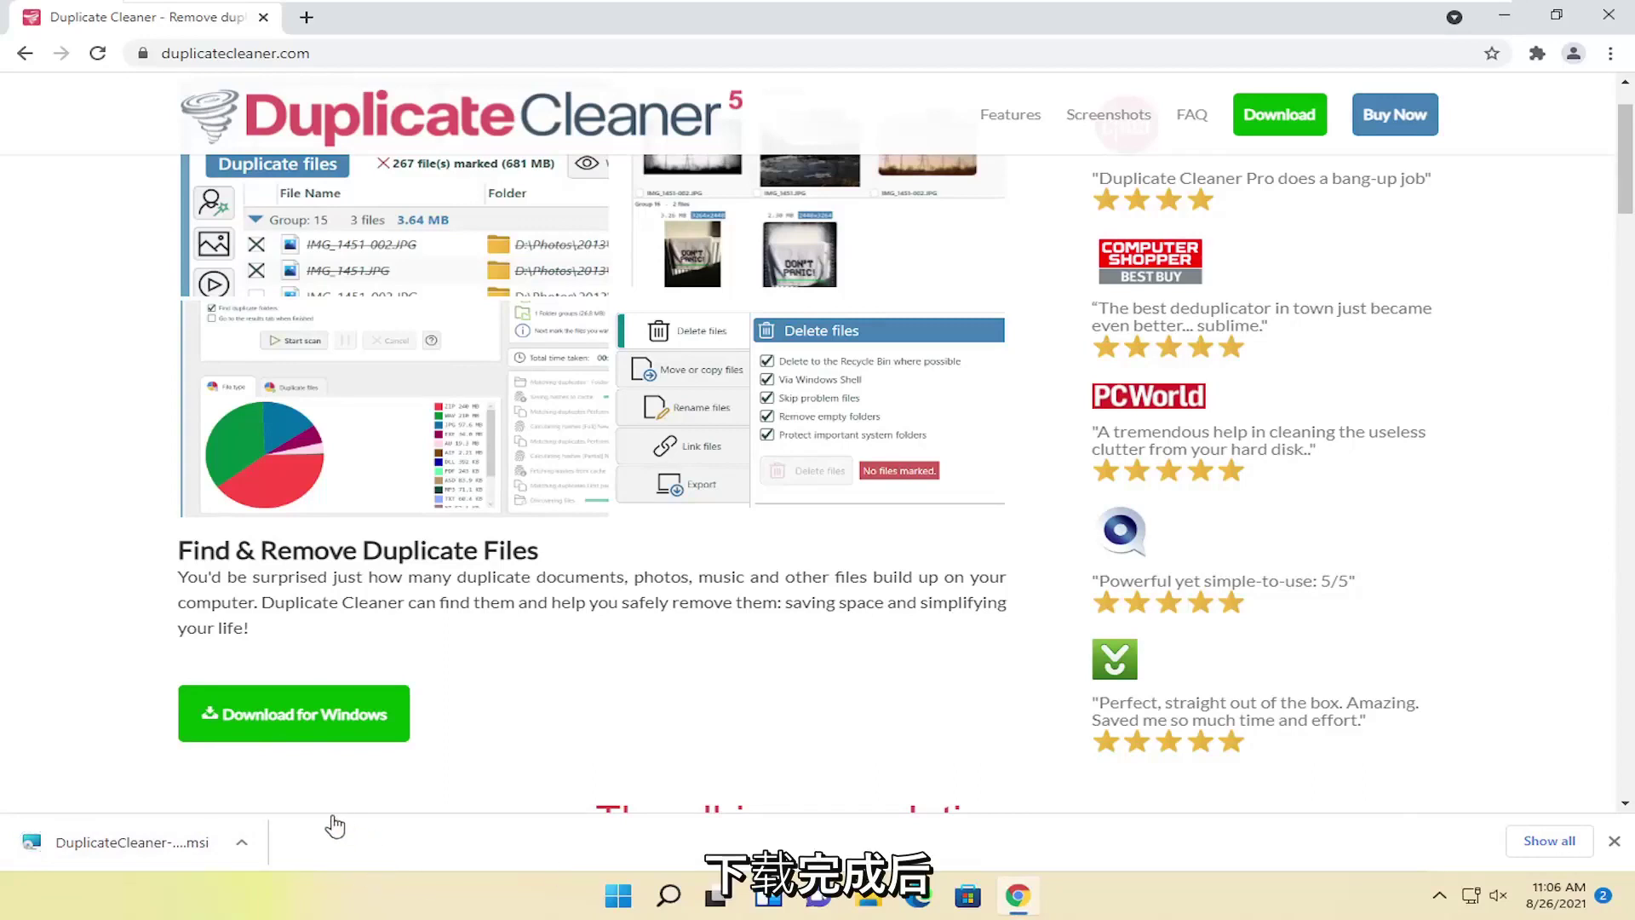
- Run the .msi setup, accept the license, keep the default folder, install and launch Duplicate Cleaner Pro
click(151, 843)
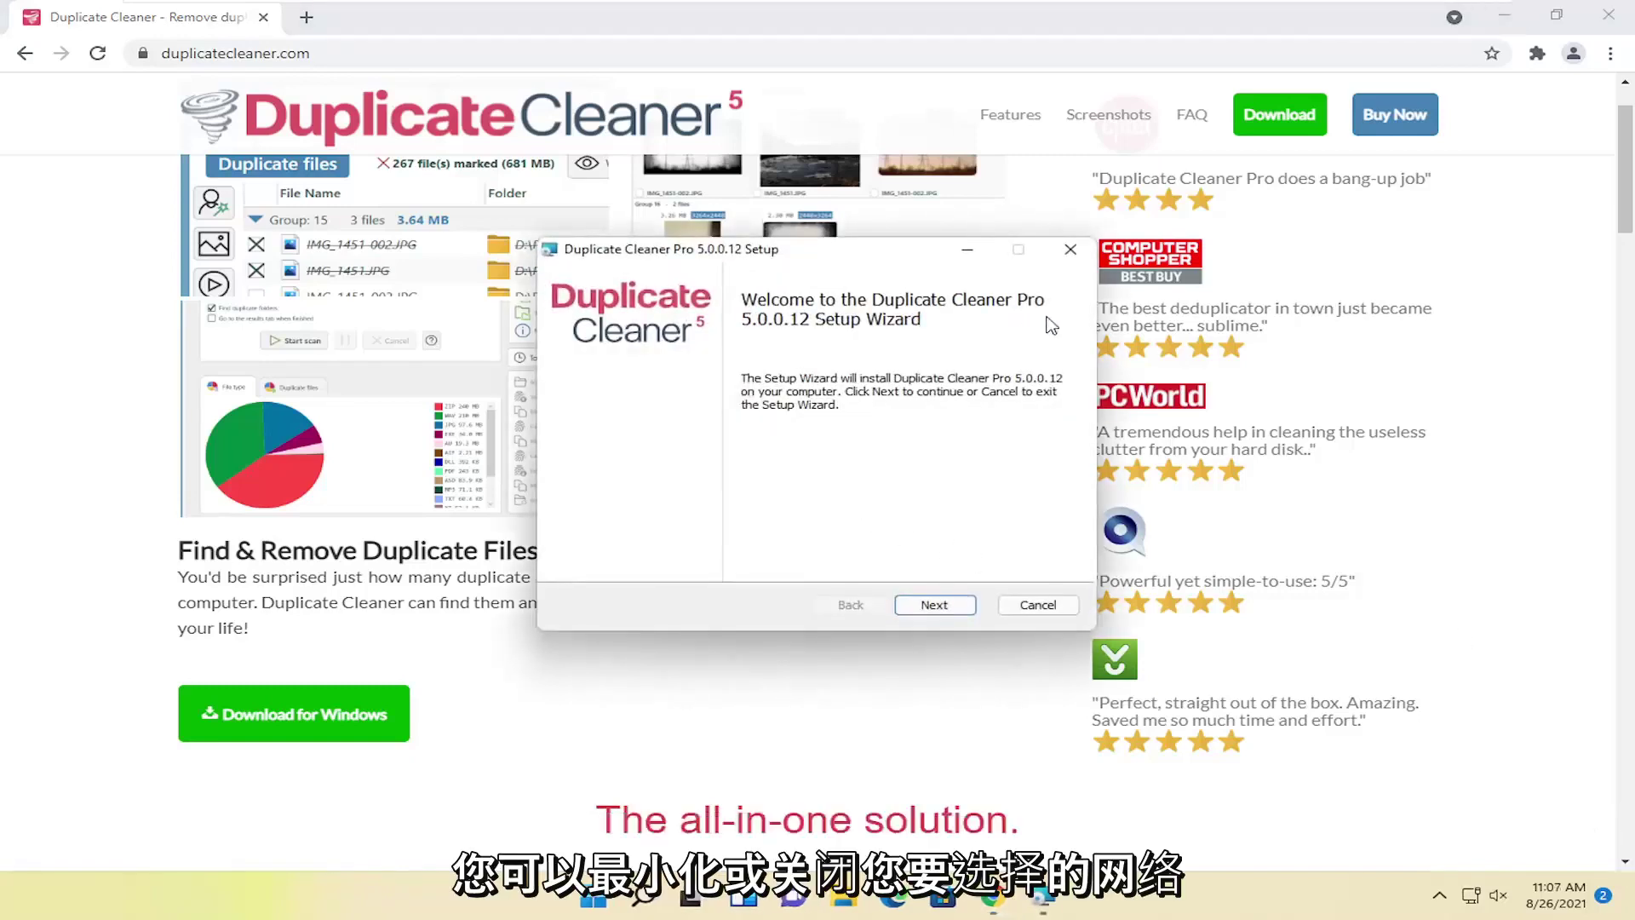
click(1504, 17)
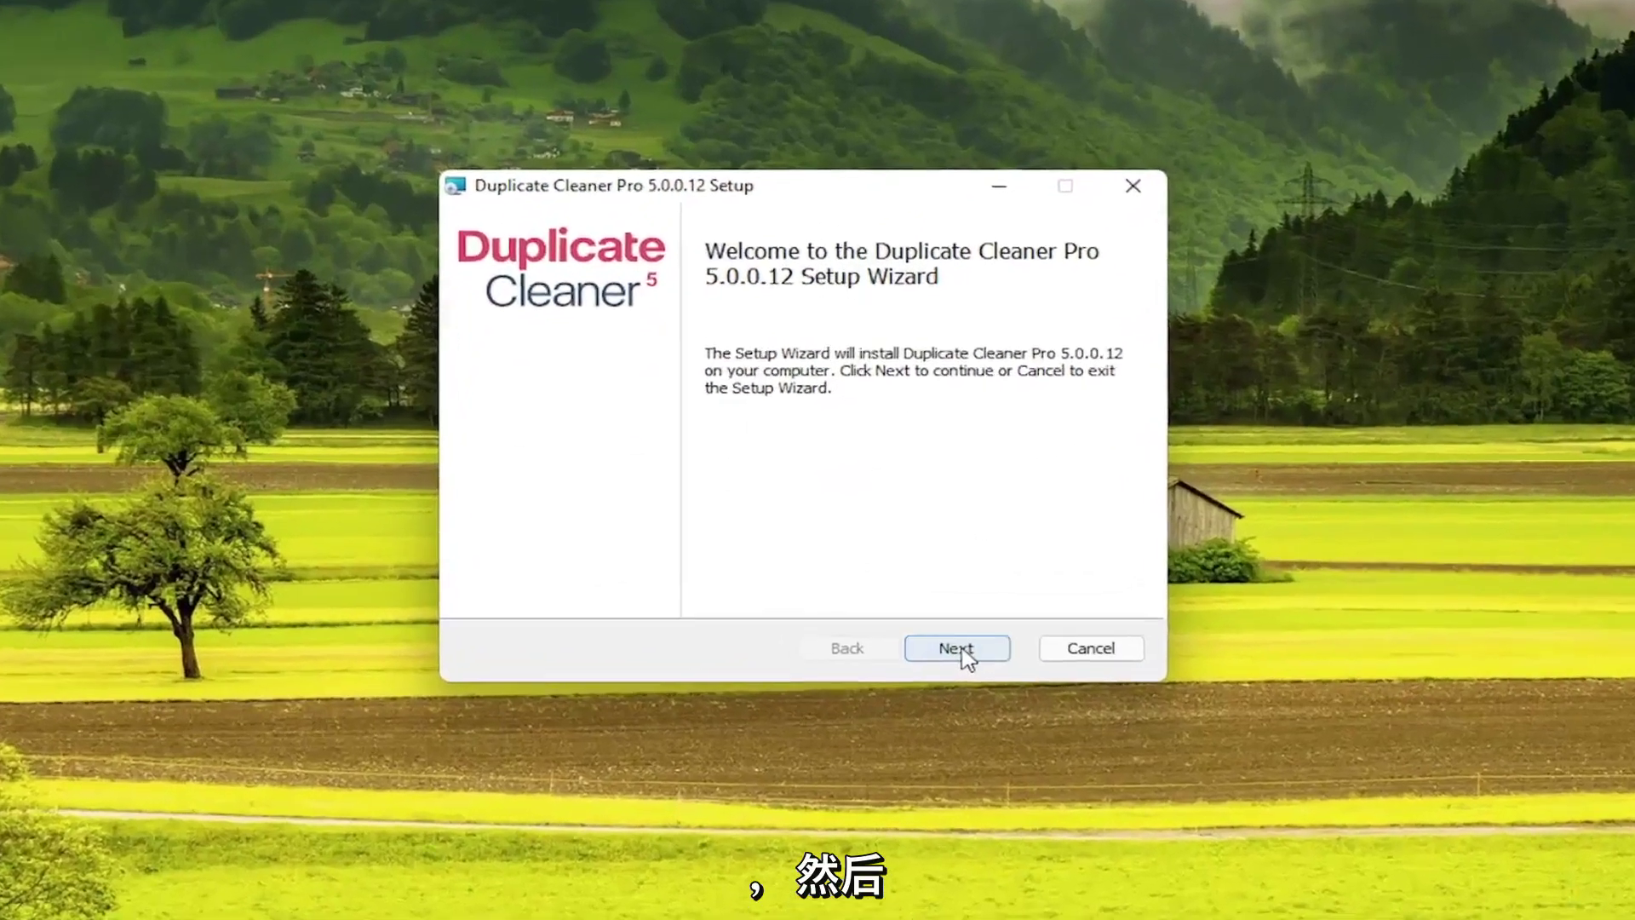
click(934, 604)
click(759, 595)
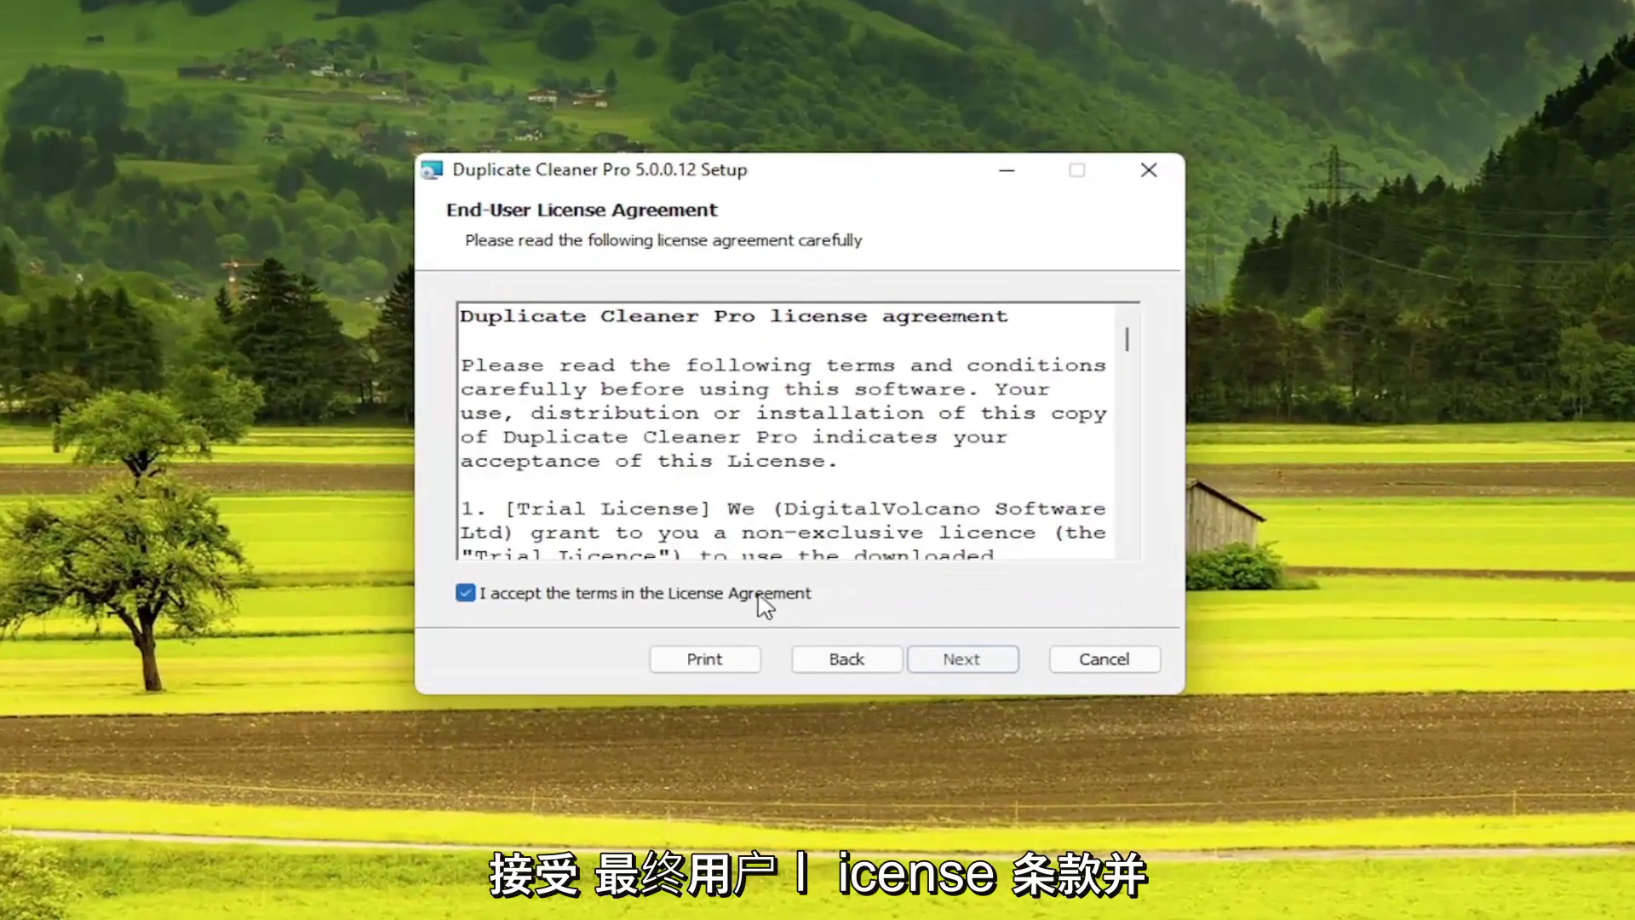
click(978, 663)
click(979, 664)
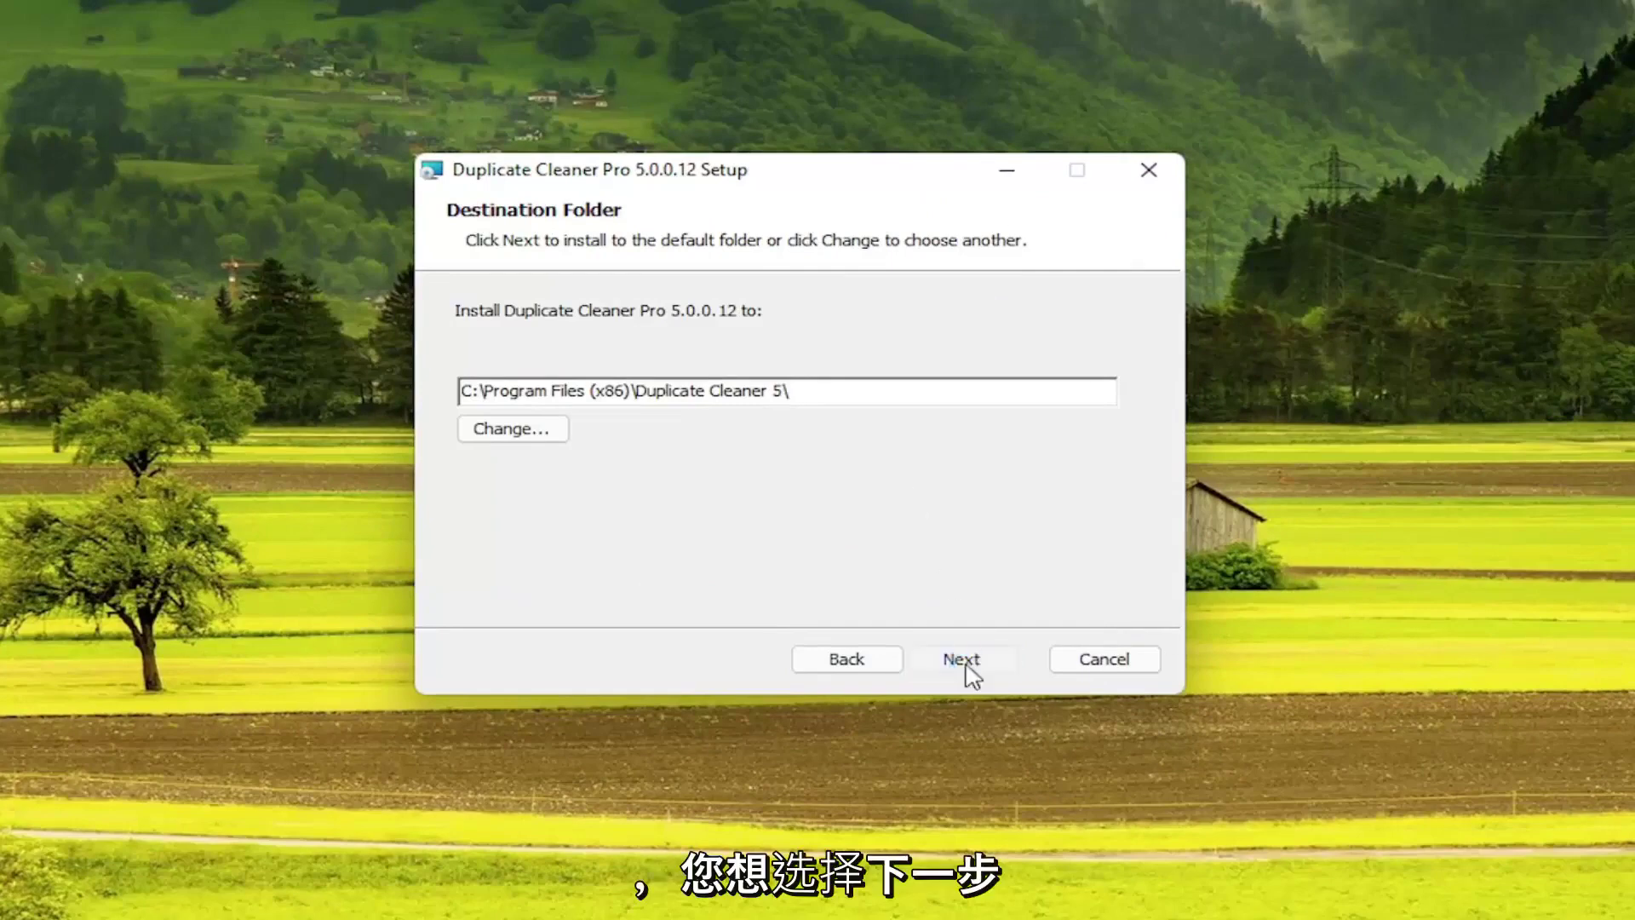
click(967, 662)
click(967, 664)
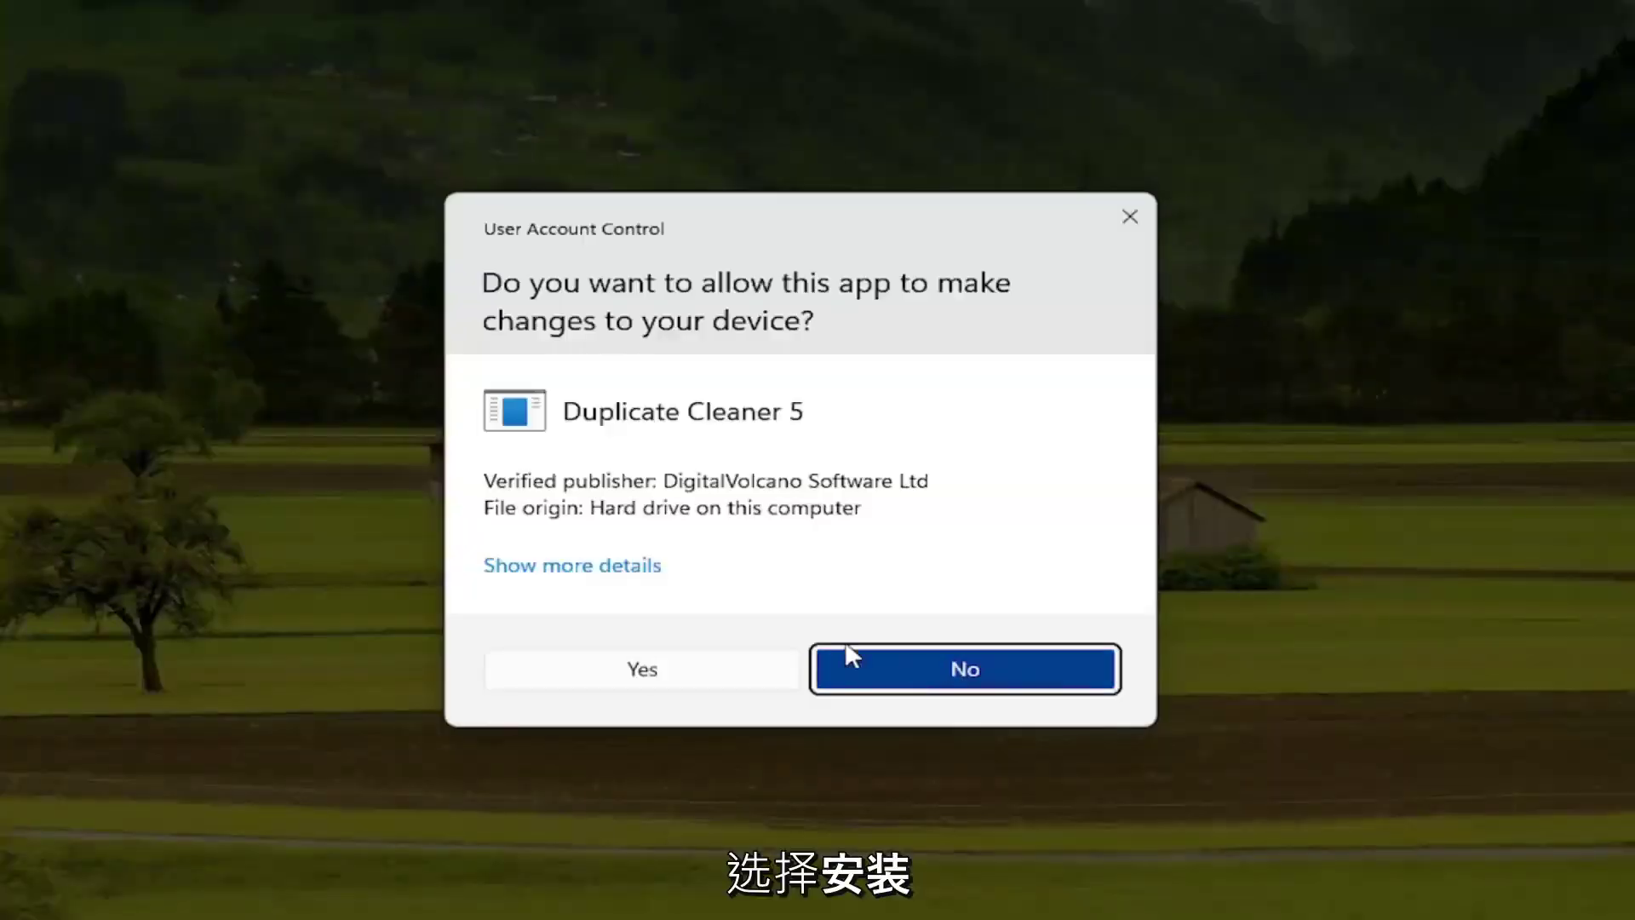
click(652, 672)
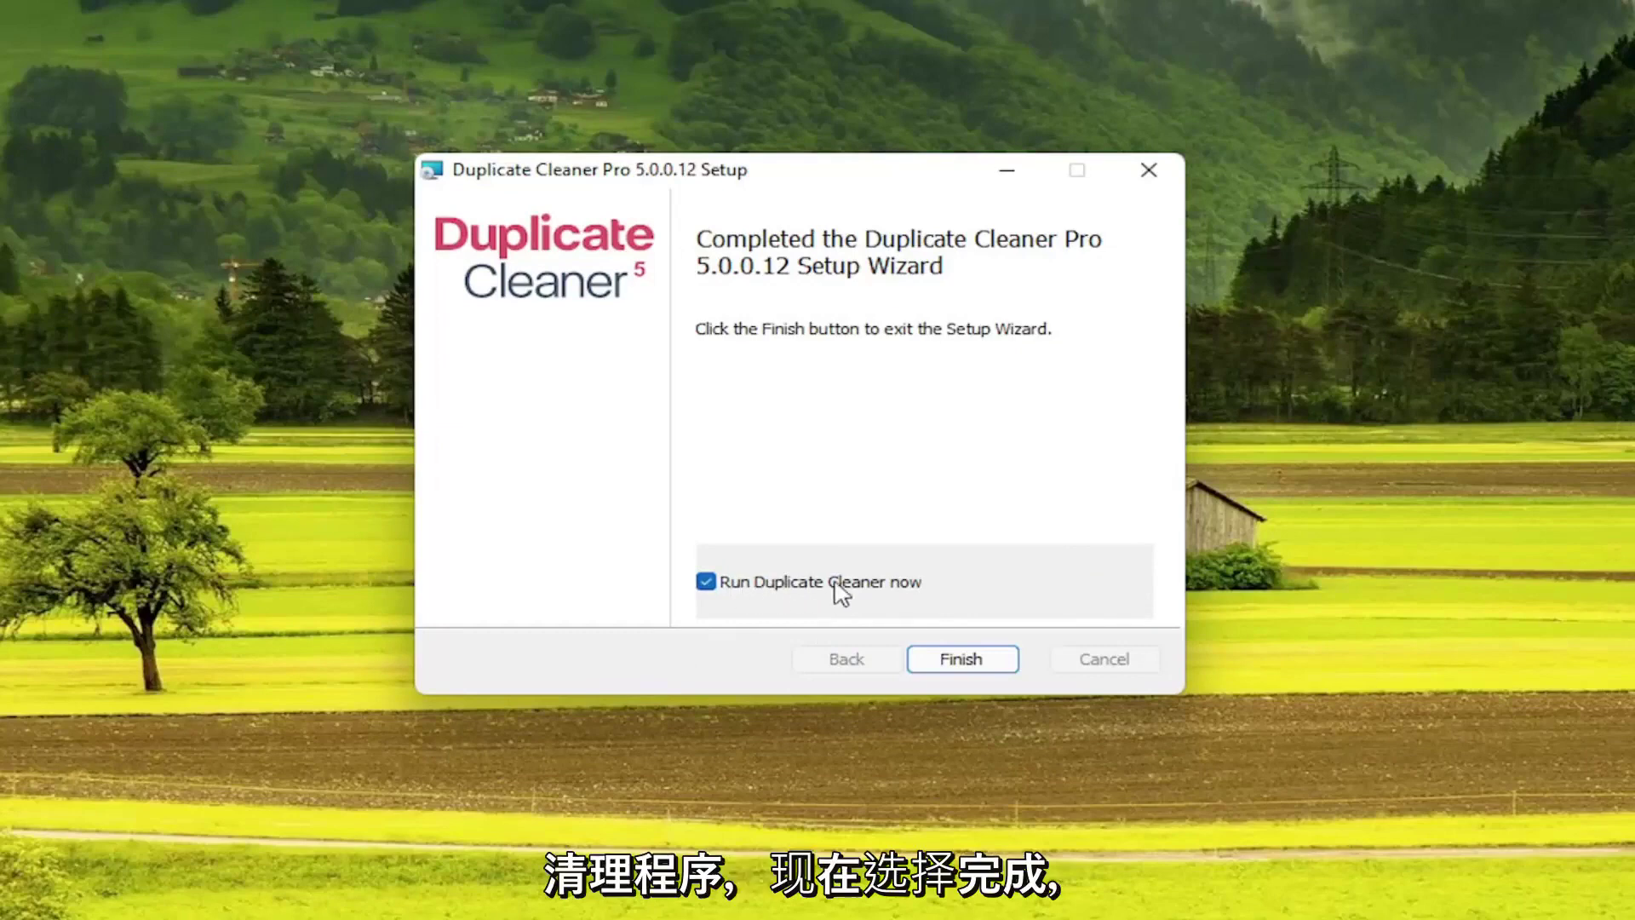
click(981, 664)
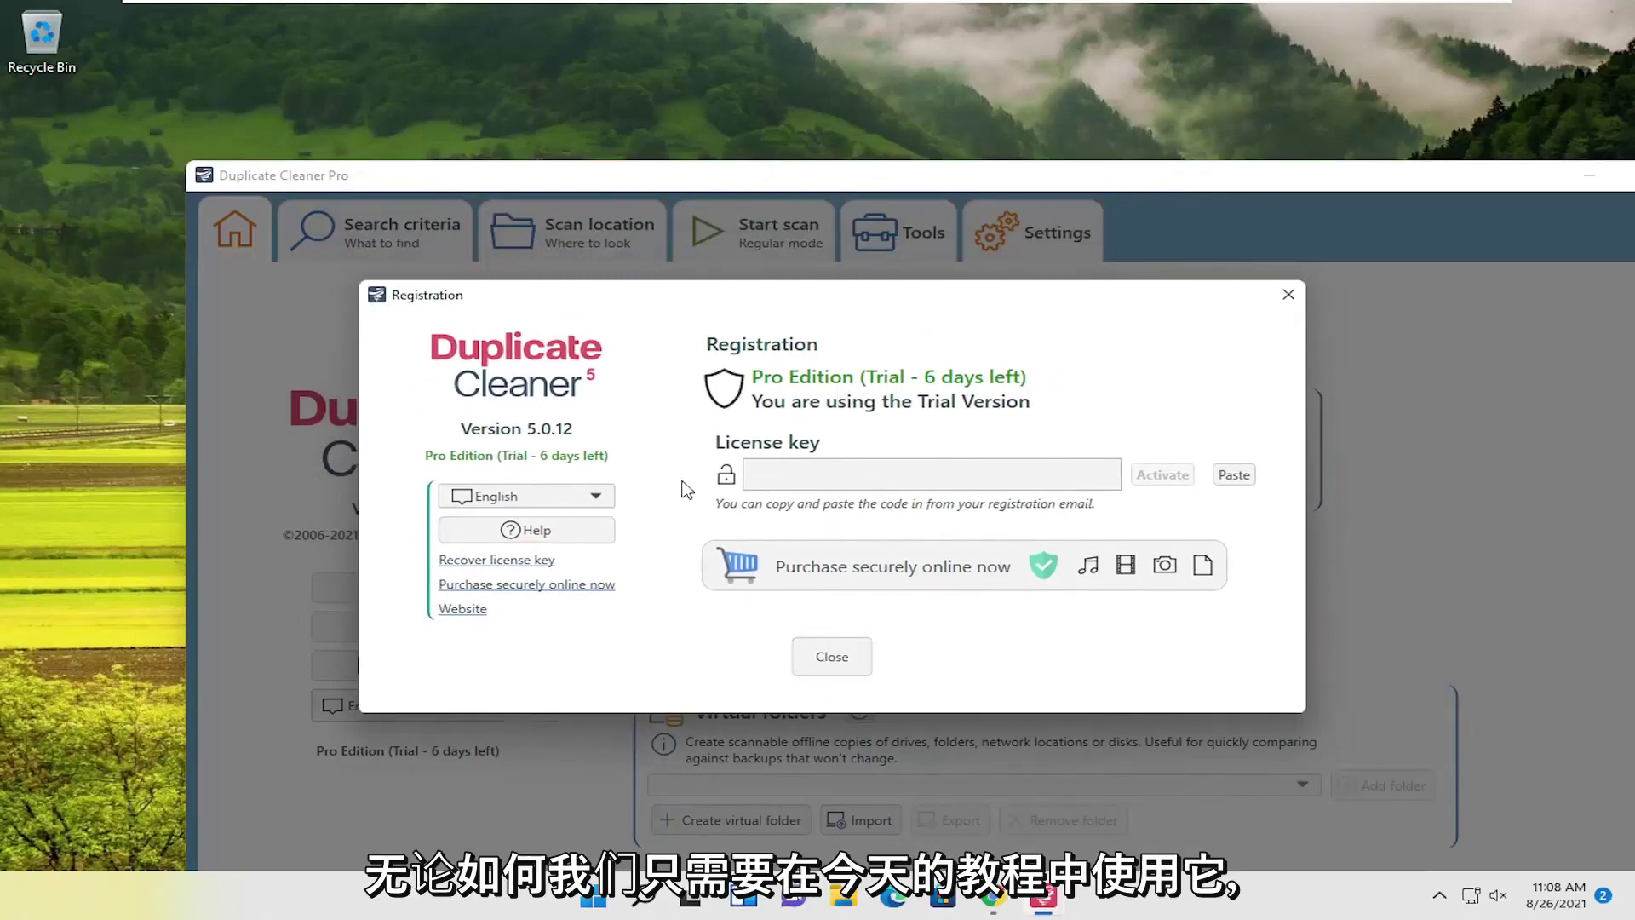
- Close the trial Registration notice and move the window up and left to fit on screen
click(825, 656)
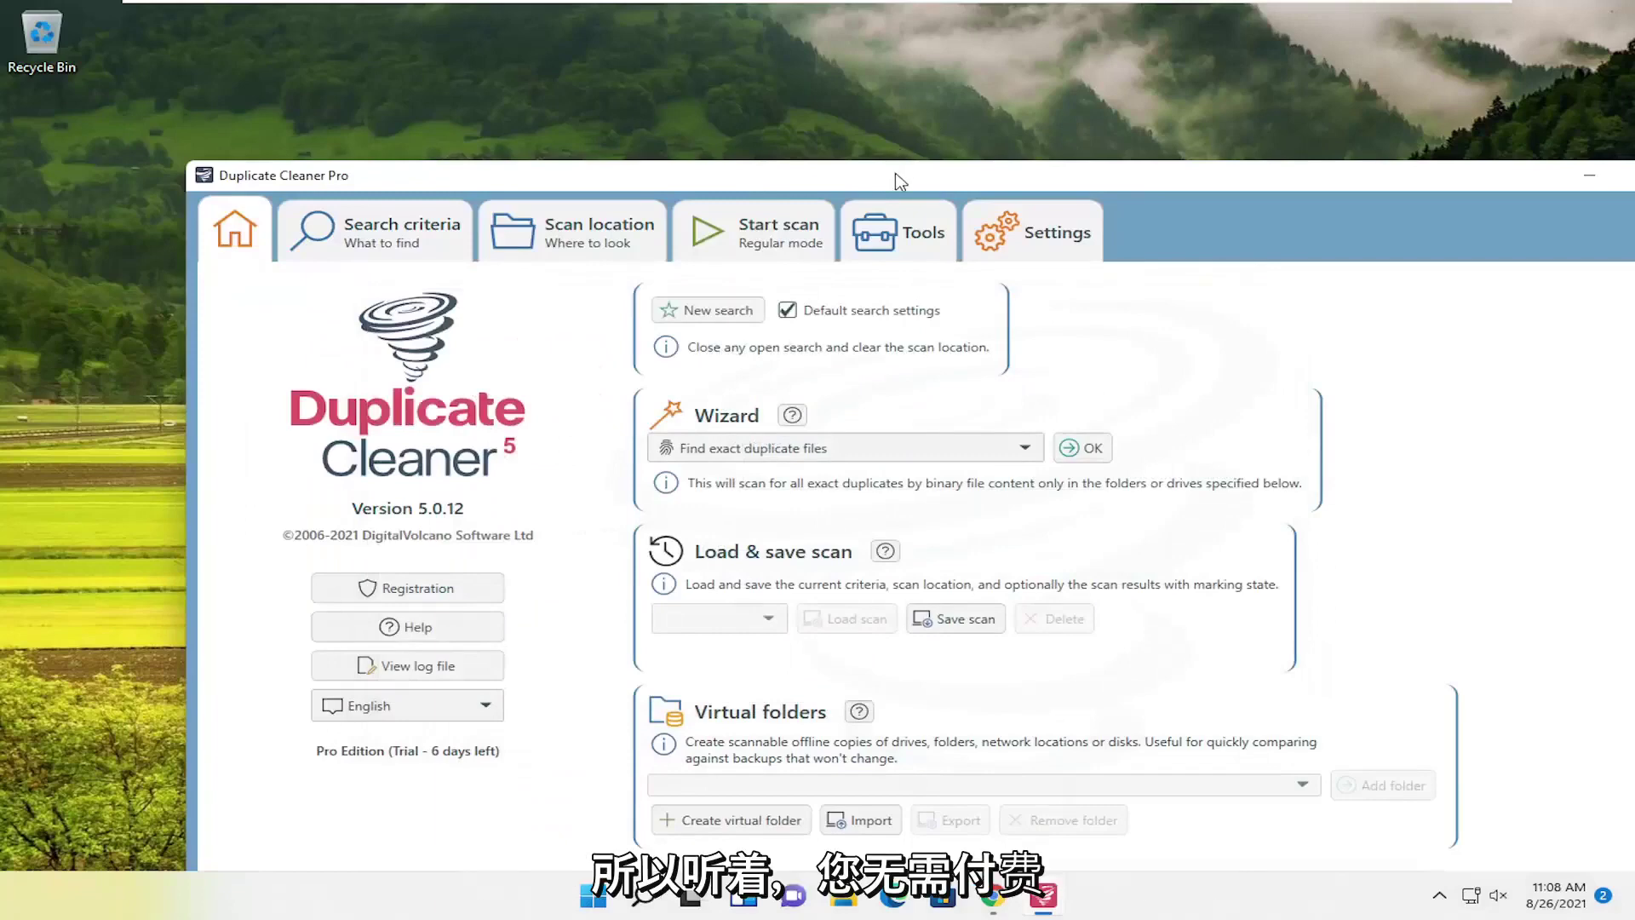
drag(308, 178, 209, 64)
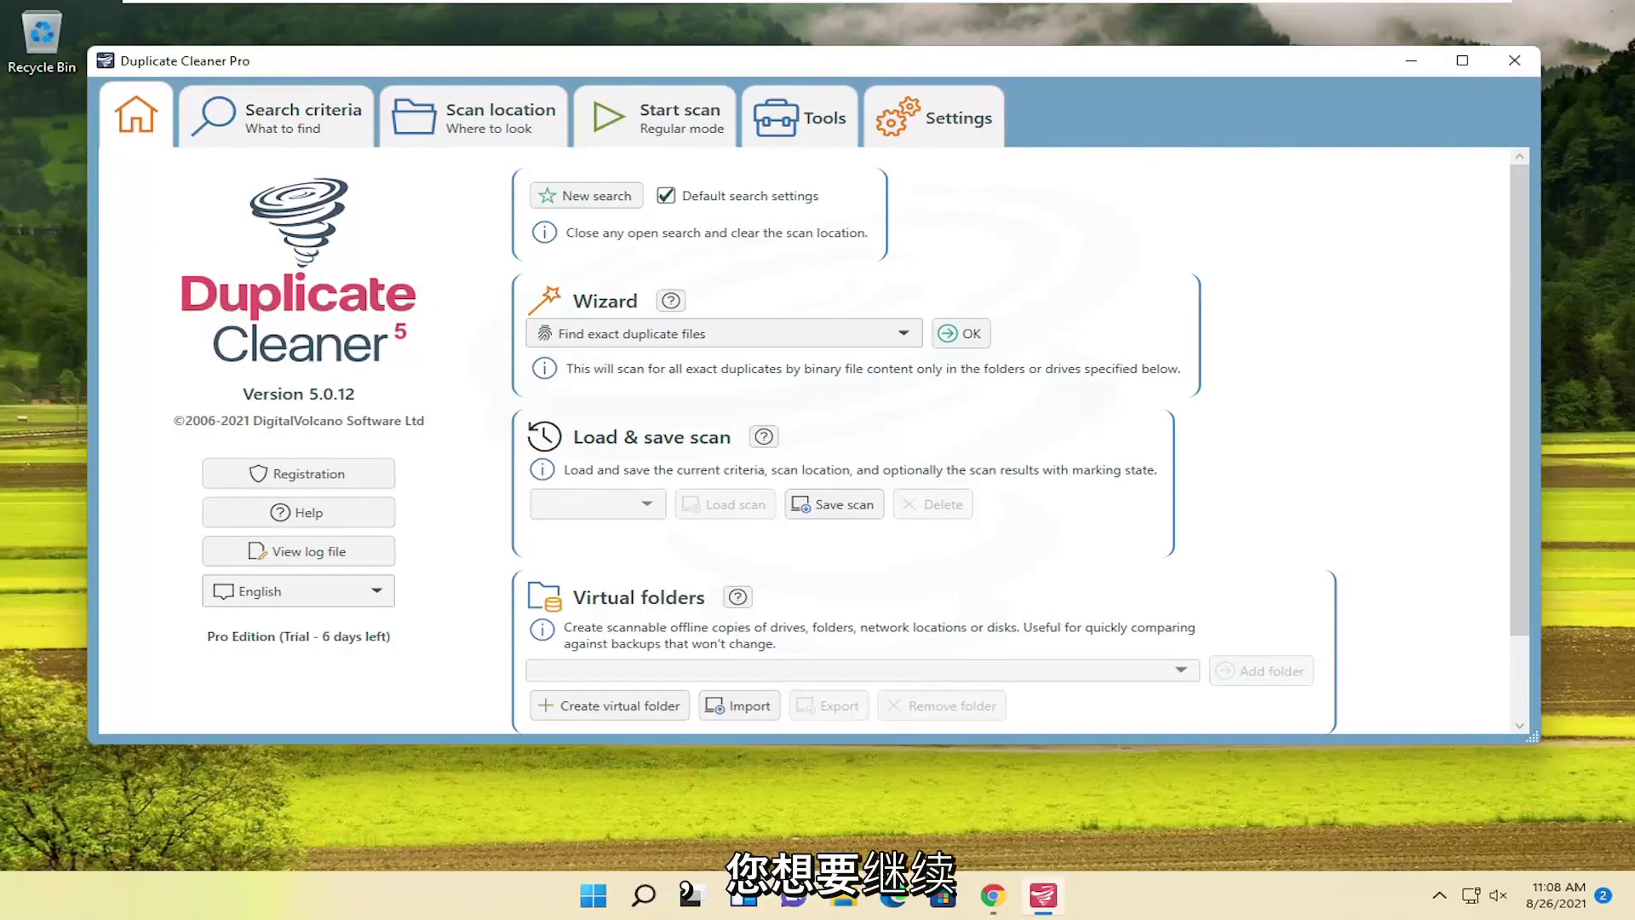
- Review the Regular mode same-content search criteria, then show the Scan location folder list
click(272, 119)
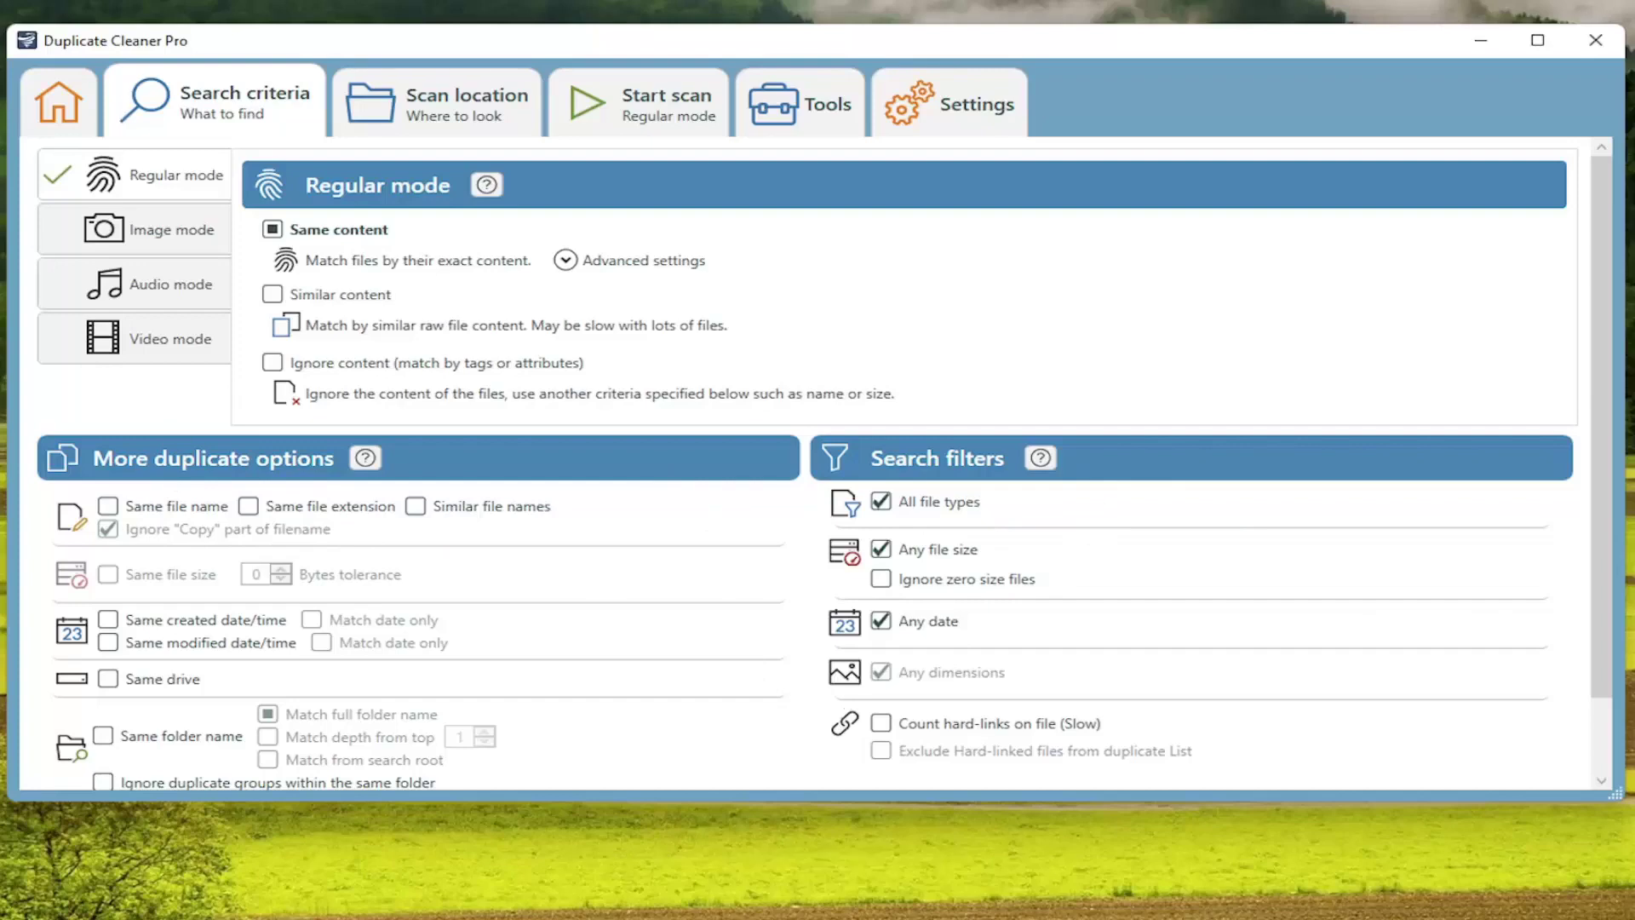
click(433, 109)
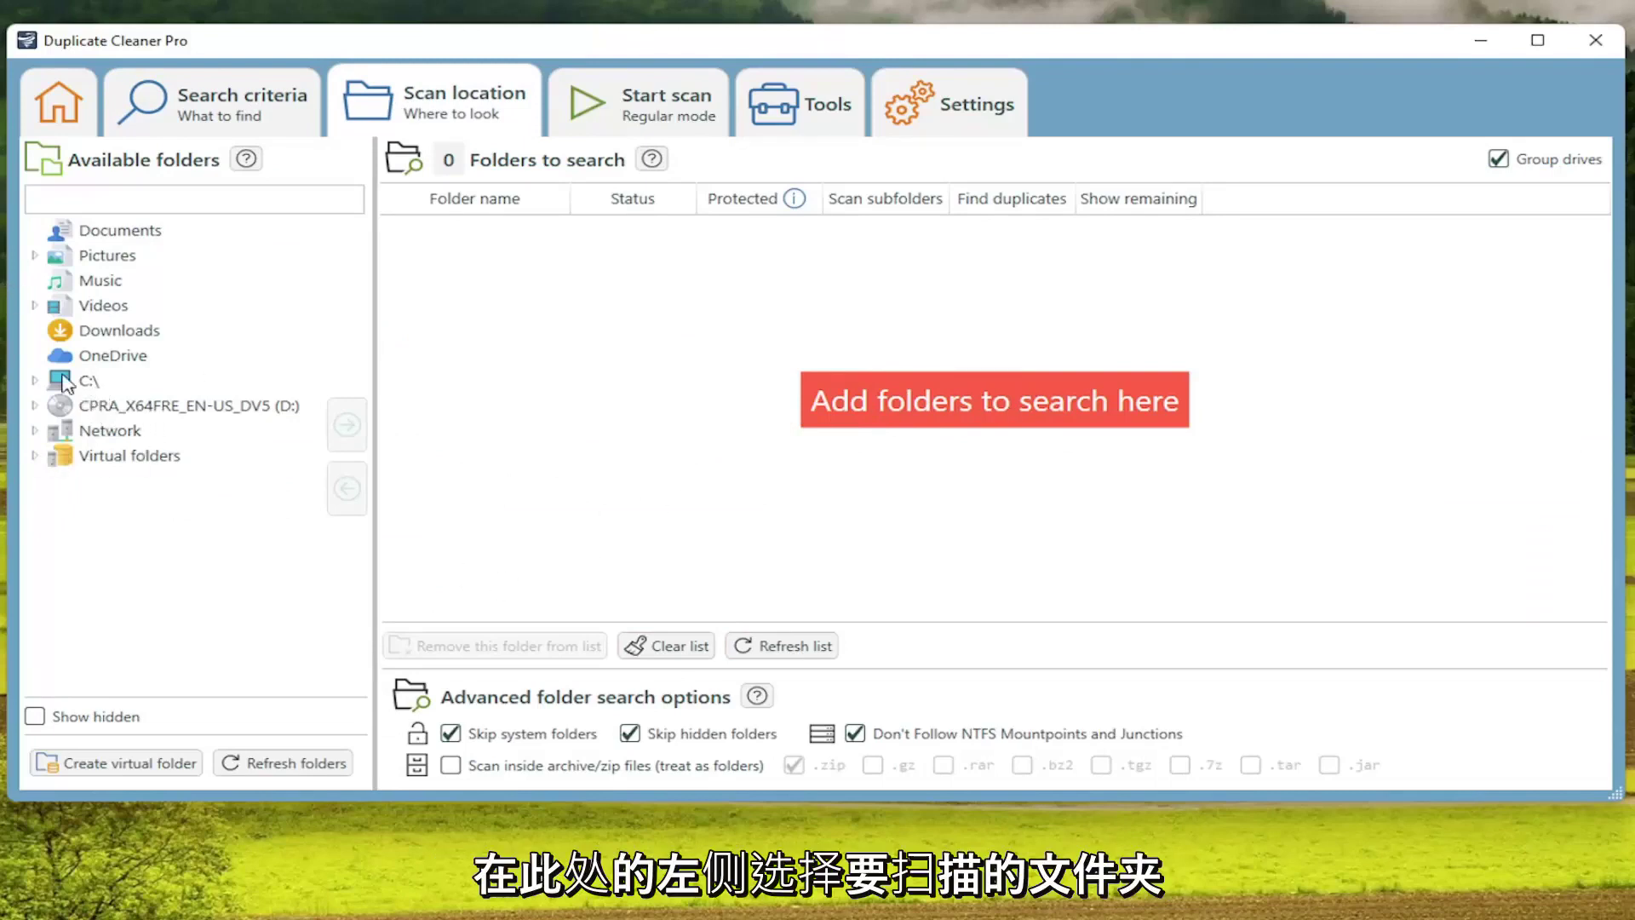
- Expand the C: drive and add its Users folder to the folders to search
click(94, 385)
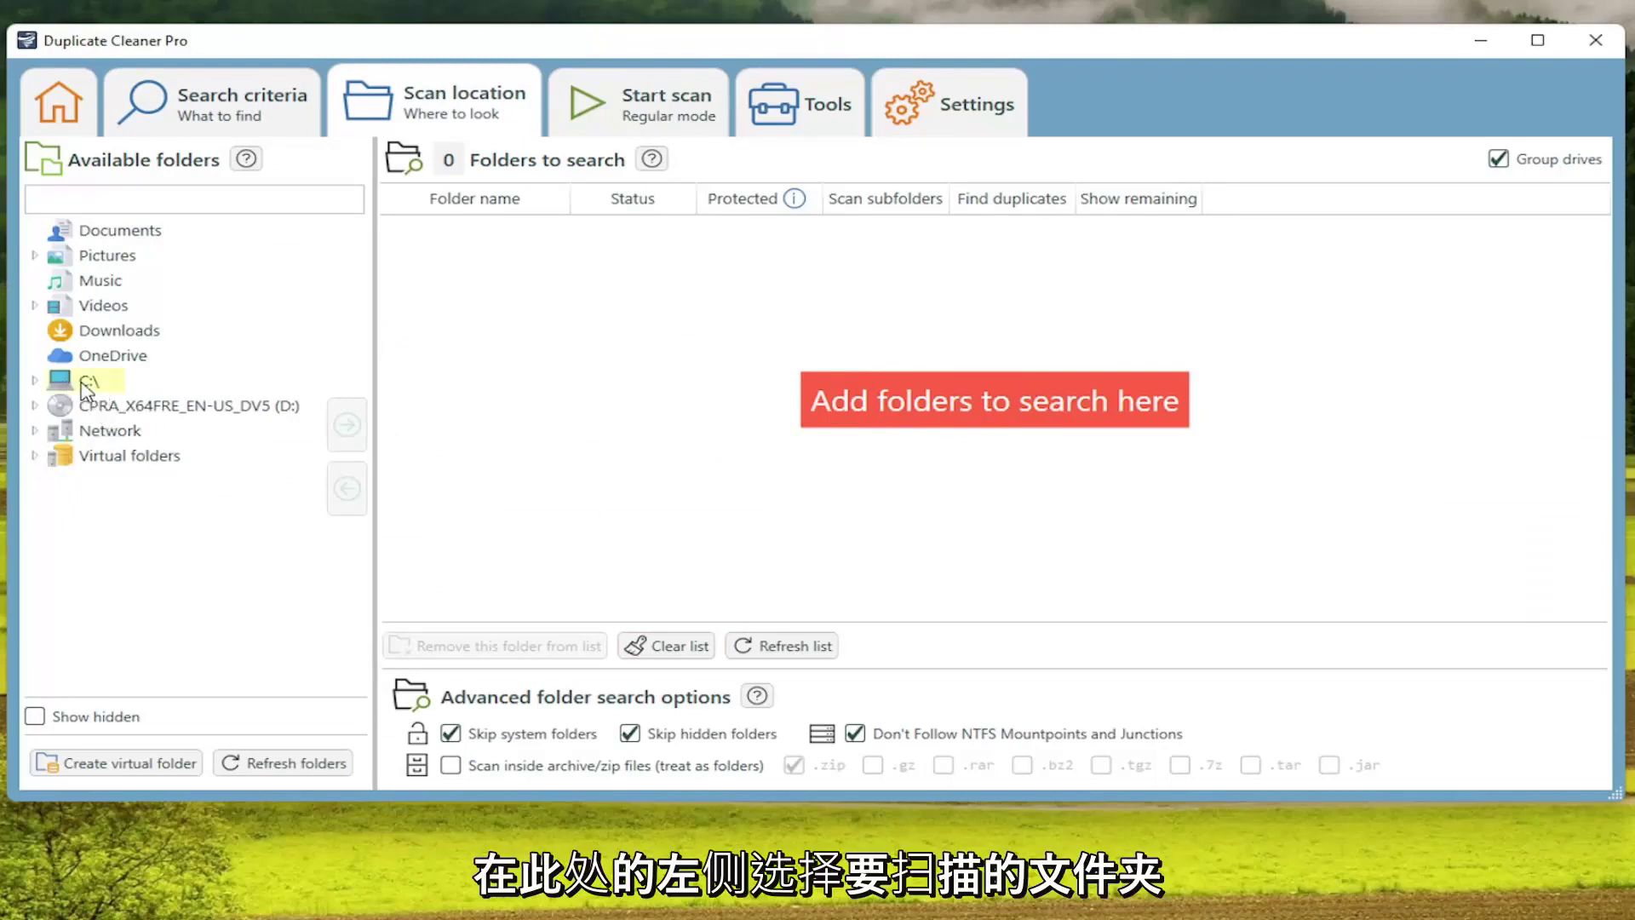
click(34, 380)
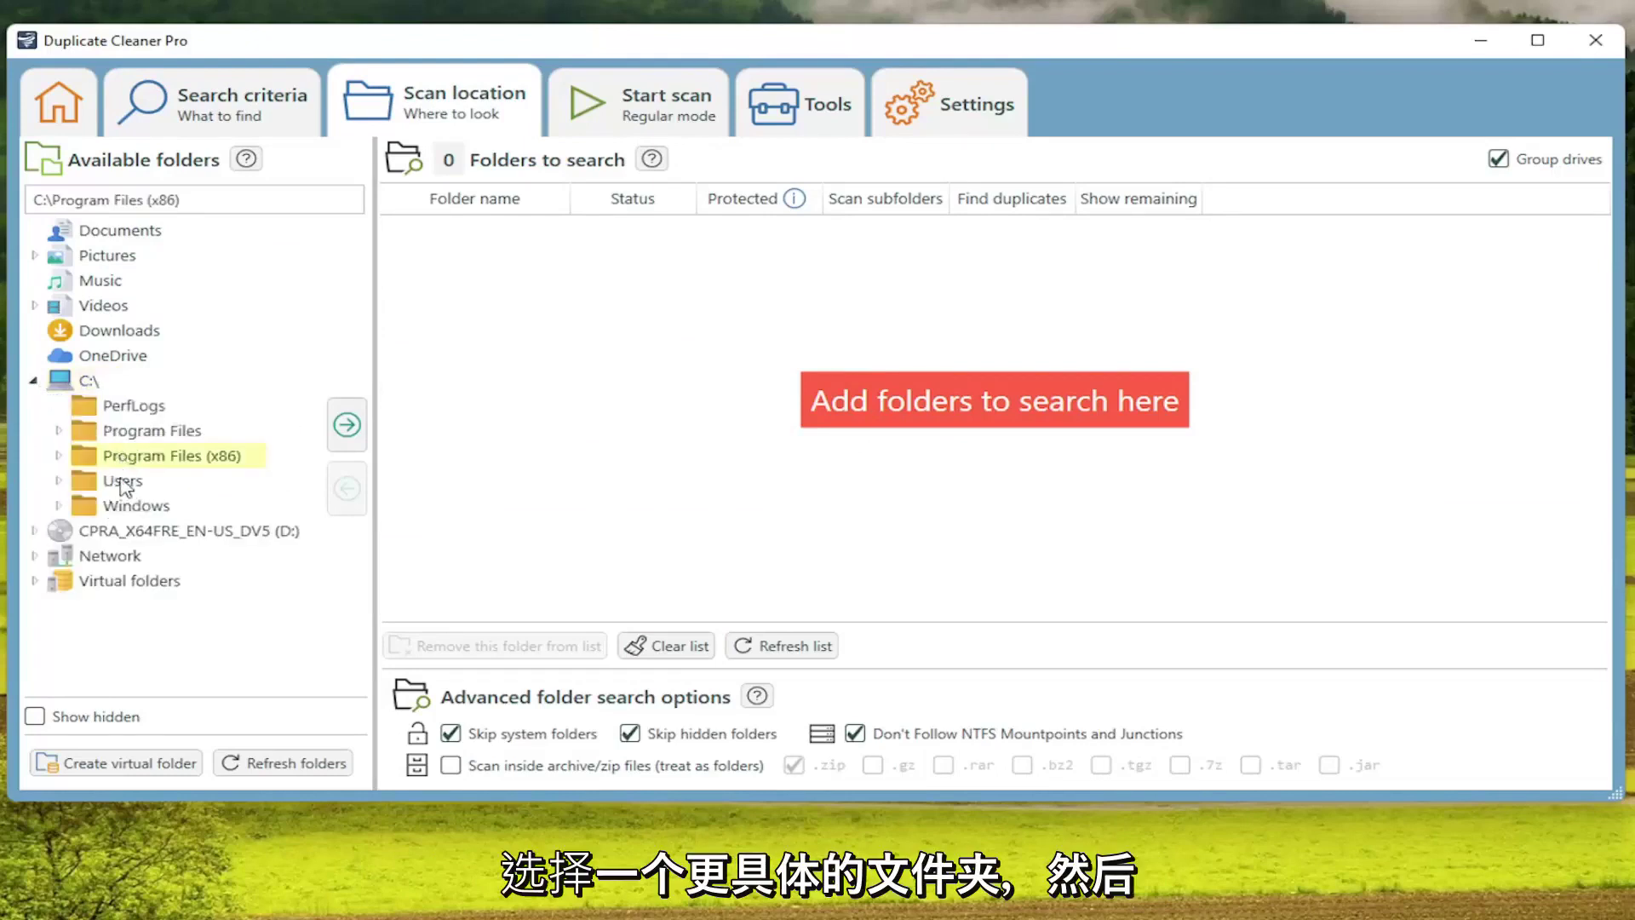
click(122, 482)
click(348, 426)
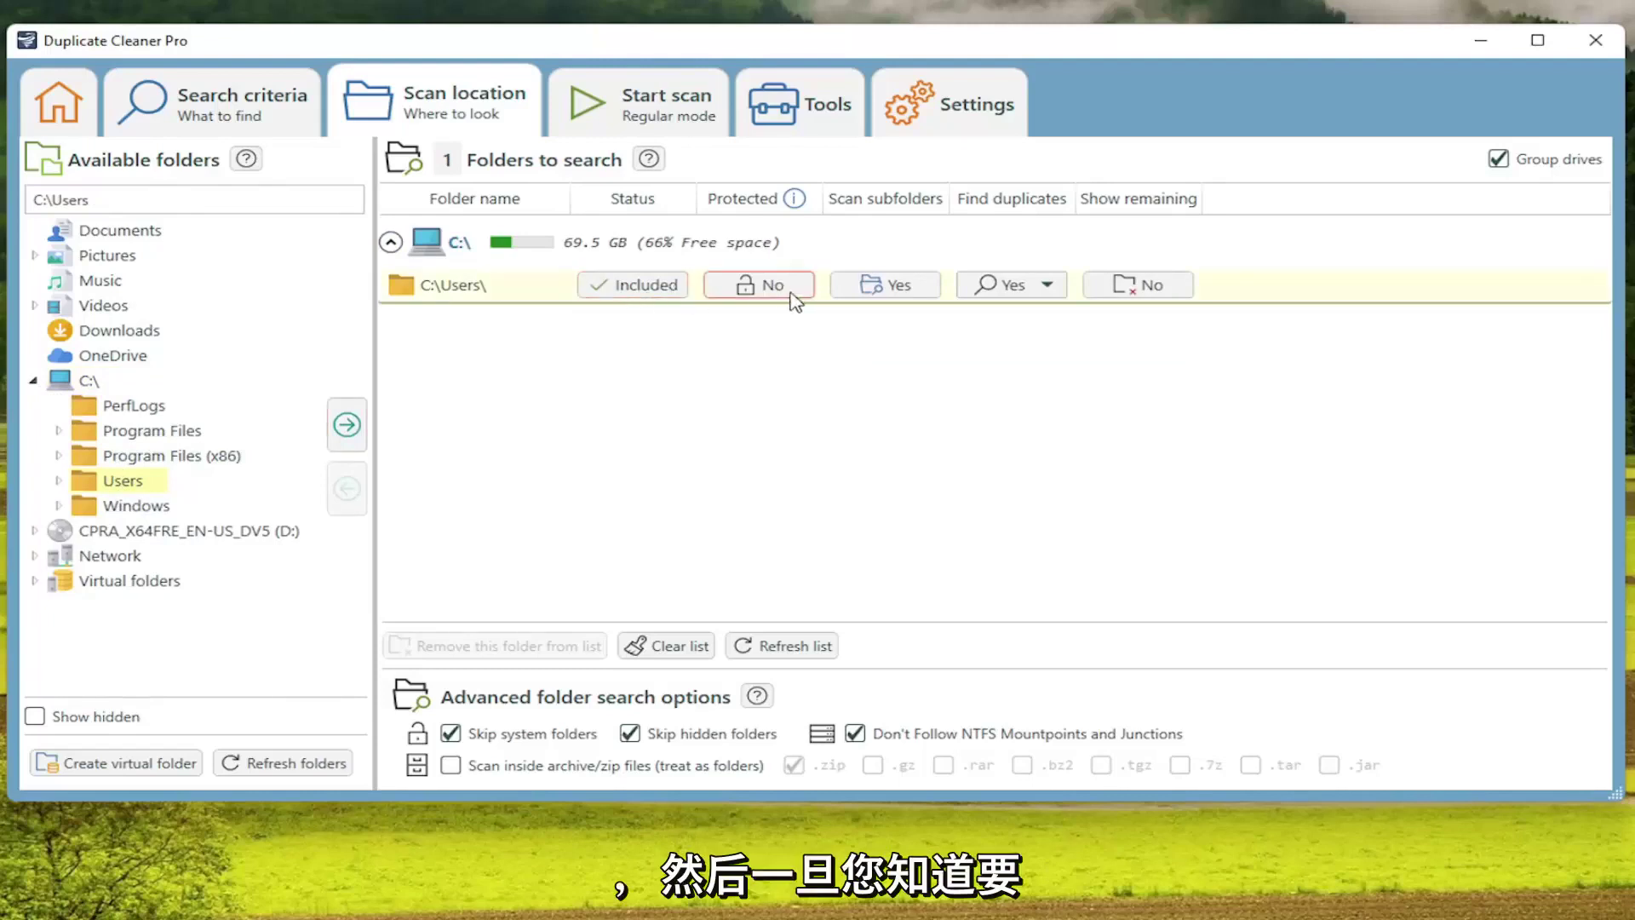
click(626, 119)
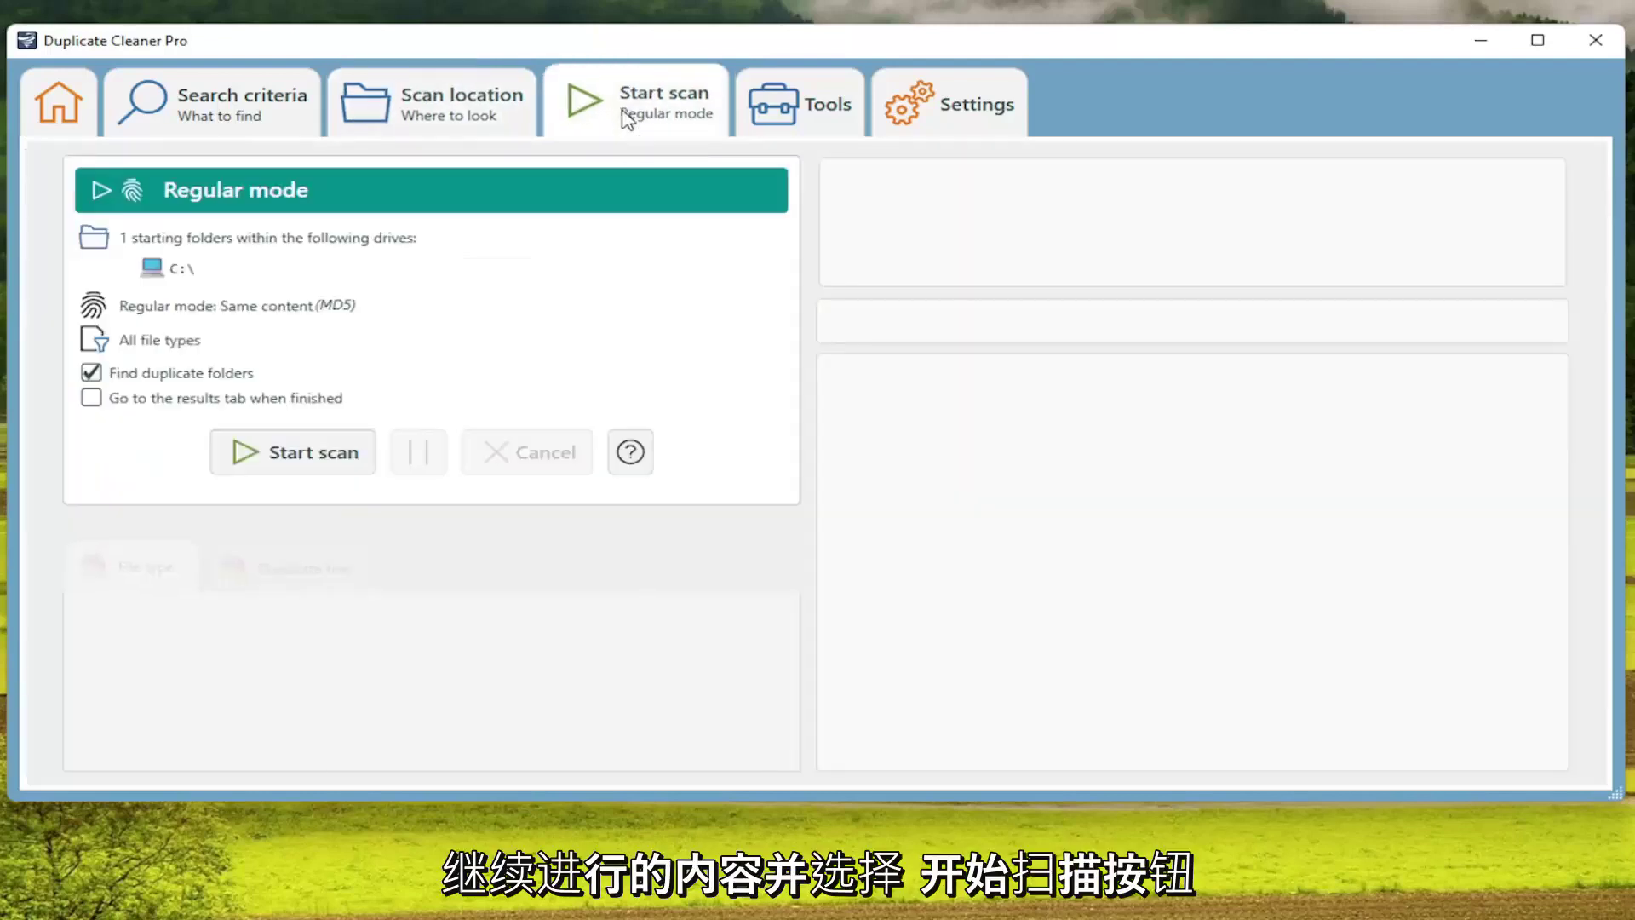
- Scan C:\Users, confirm no duplicates among 43 files in the results, then close Duplicate Cleaner
click(271, 456)
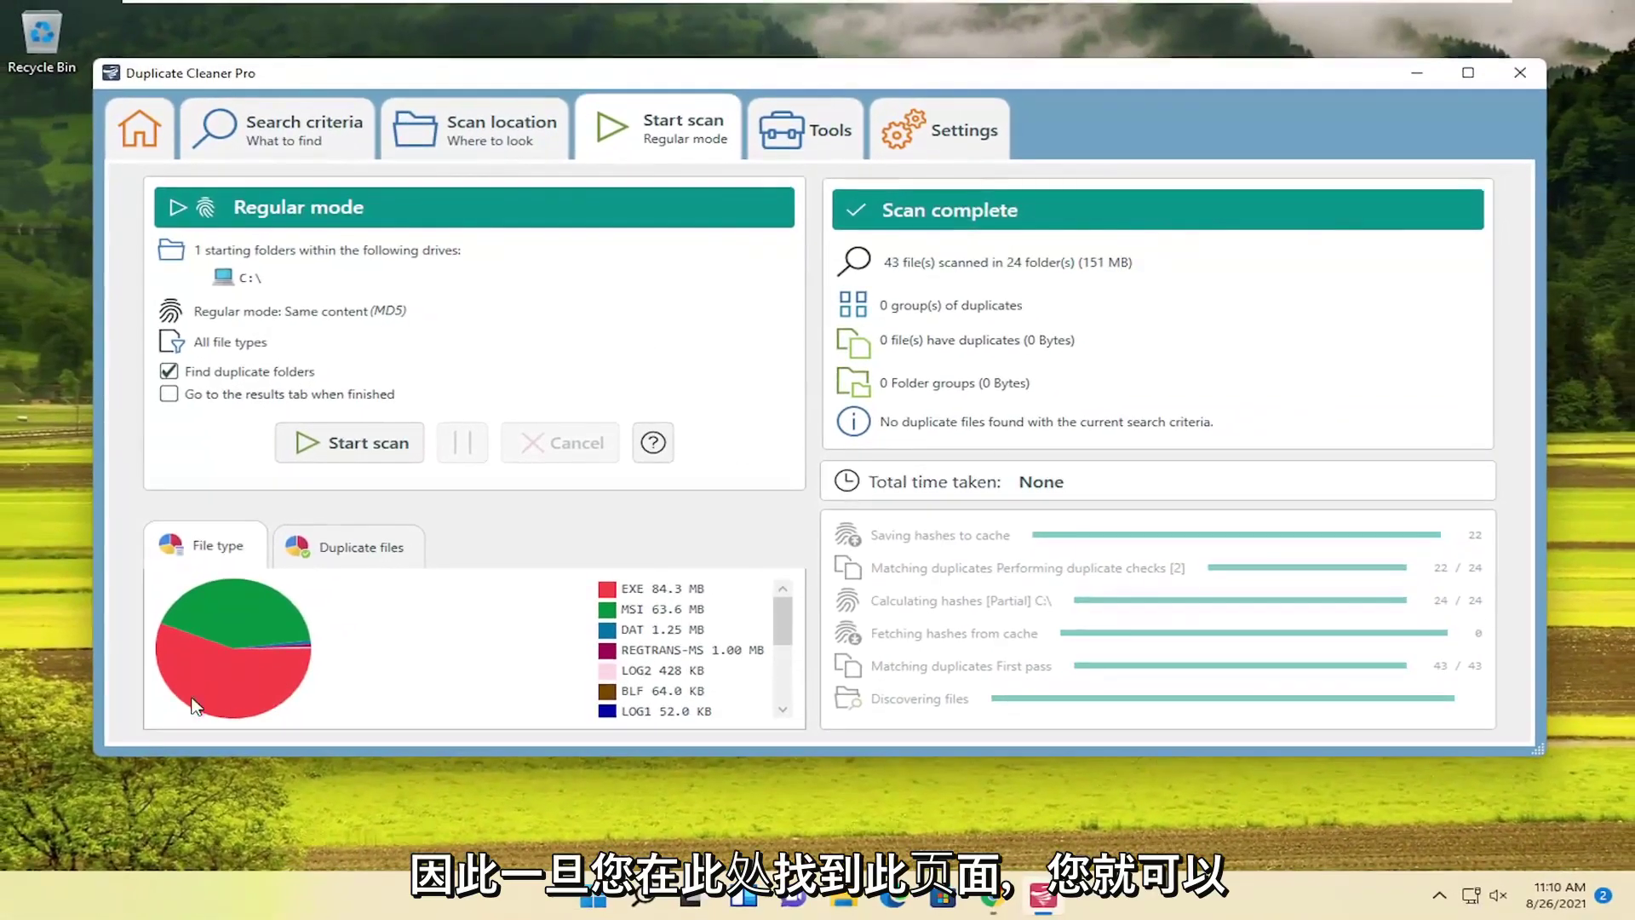
click(362, 546)
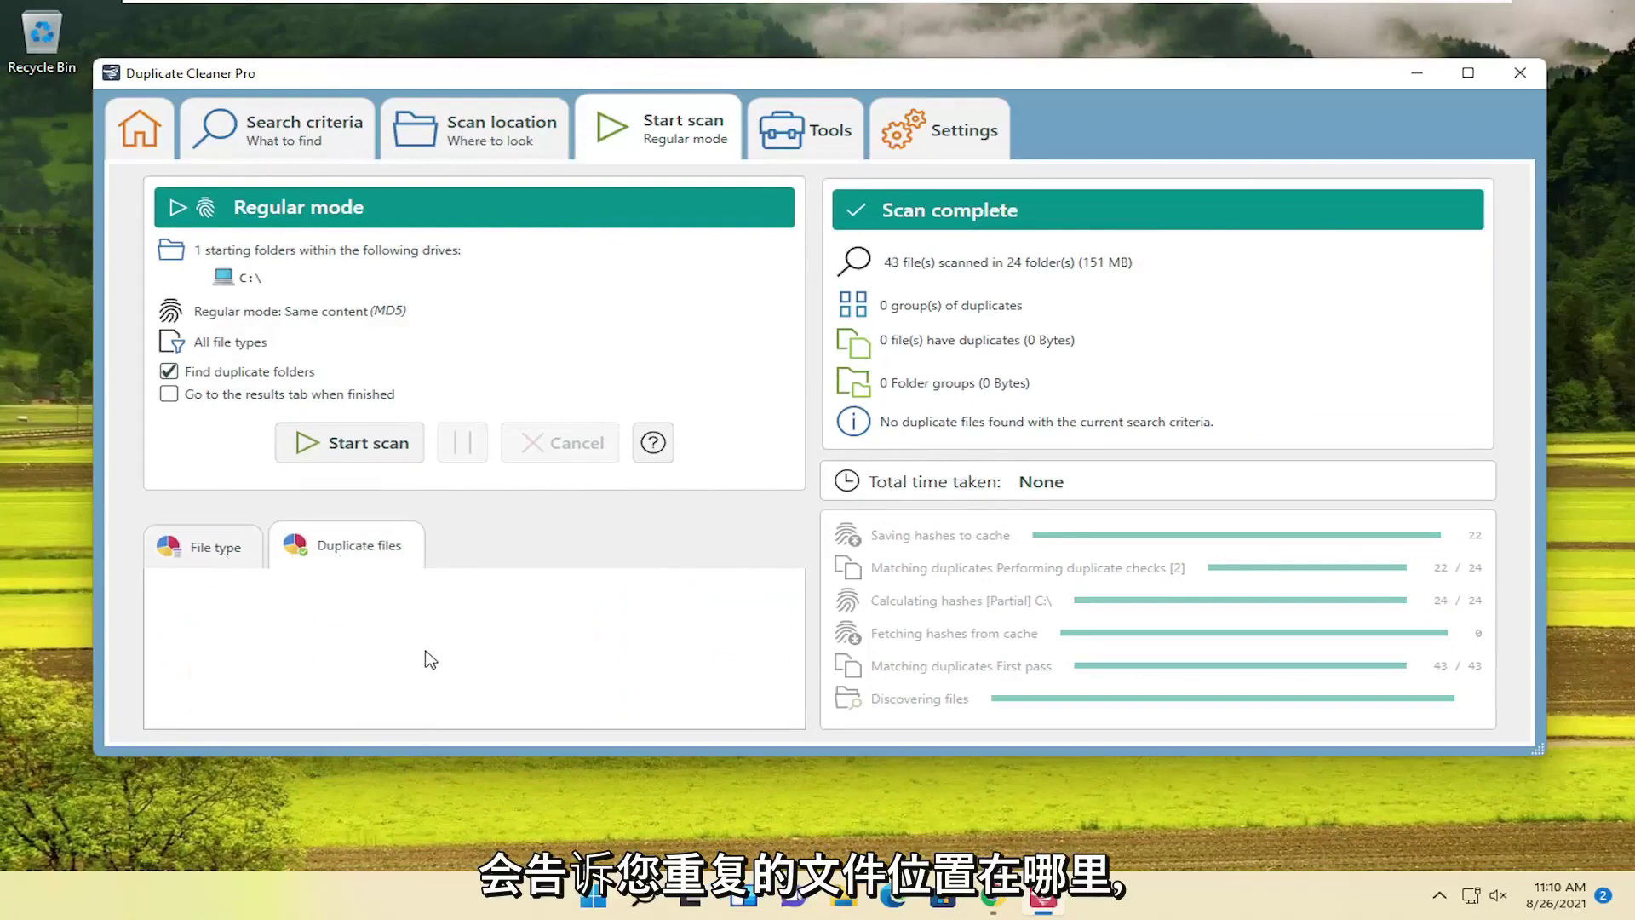
click(218, 549)
click(407, 549)
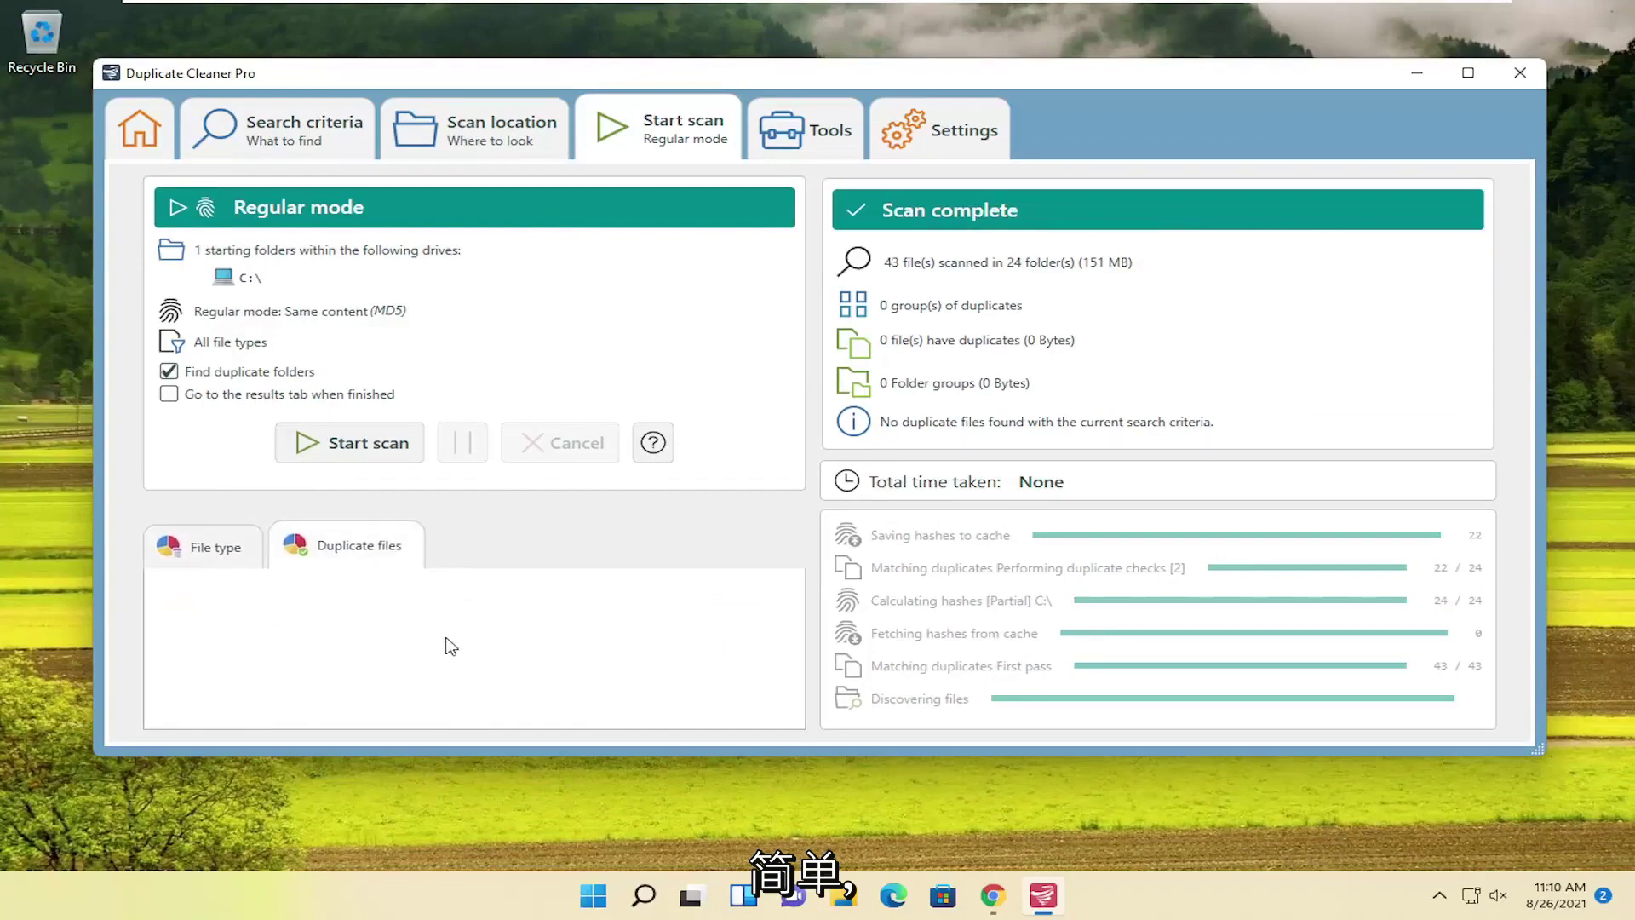
click(220, 555)
click(1520, 72)
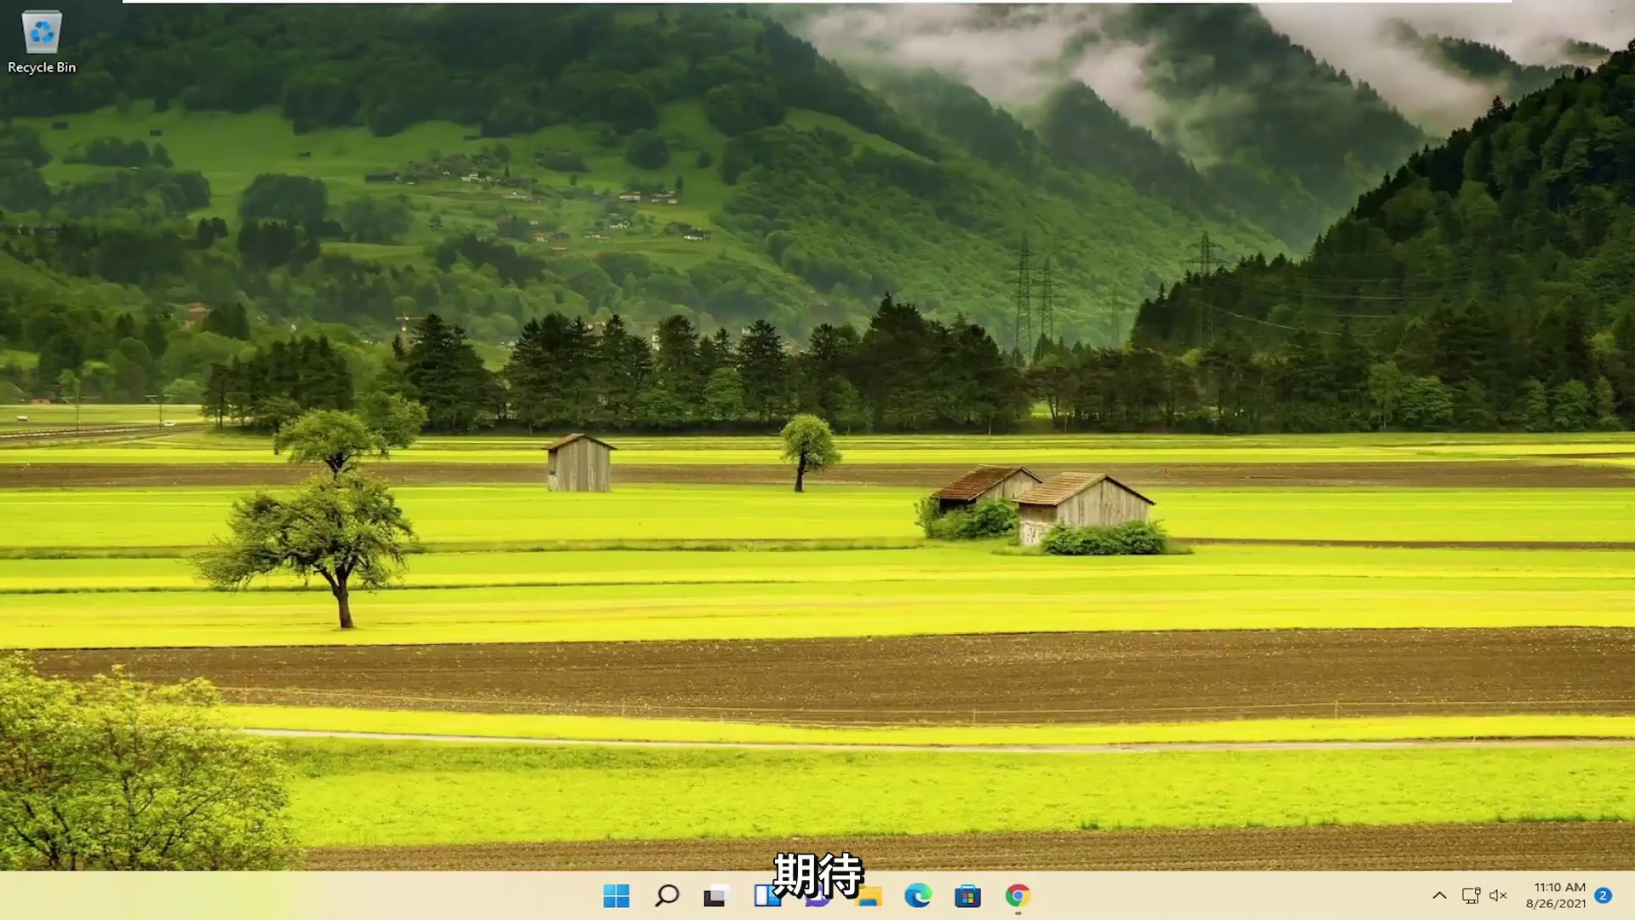